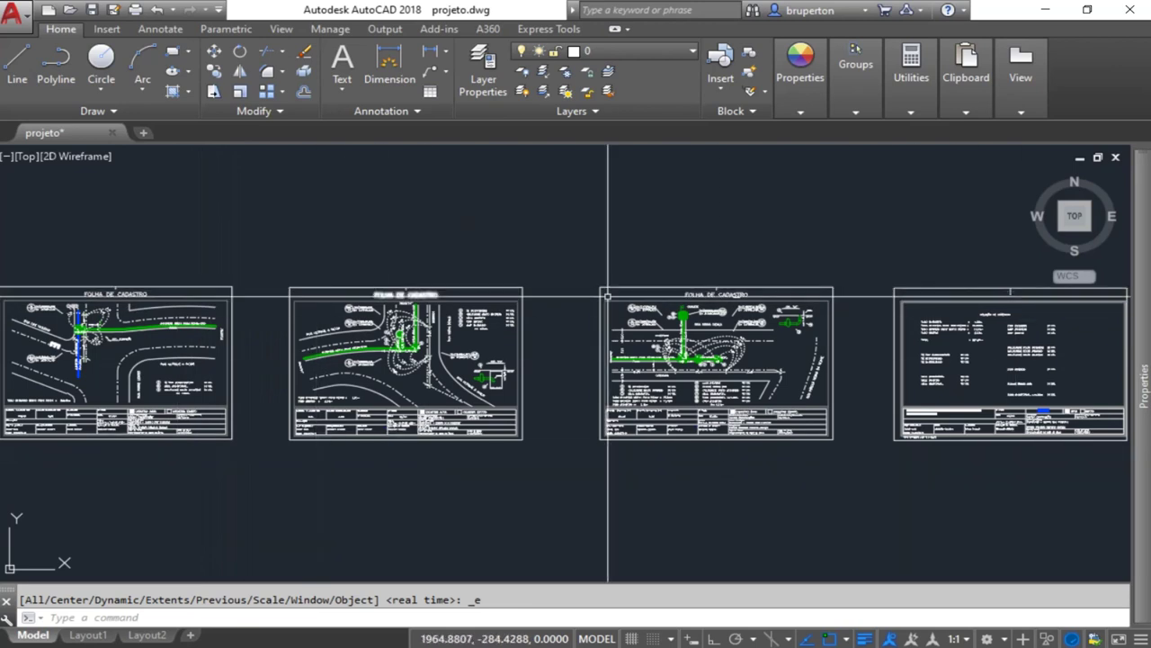
# Step: Measure the first sheet's width between its top corners, confirming Delta X 297
pyautogui.moveTo(94, 388); pyautogui.dragTo(144, 377, button='middle')
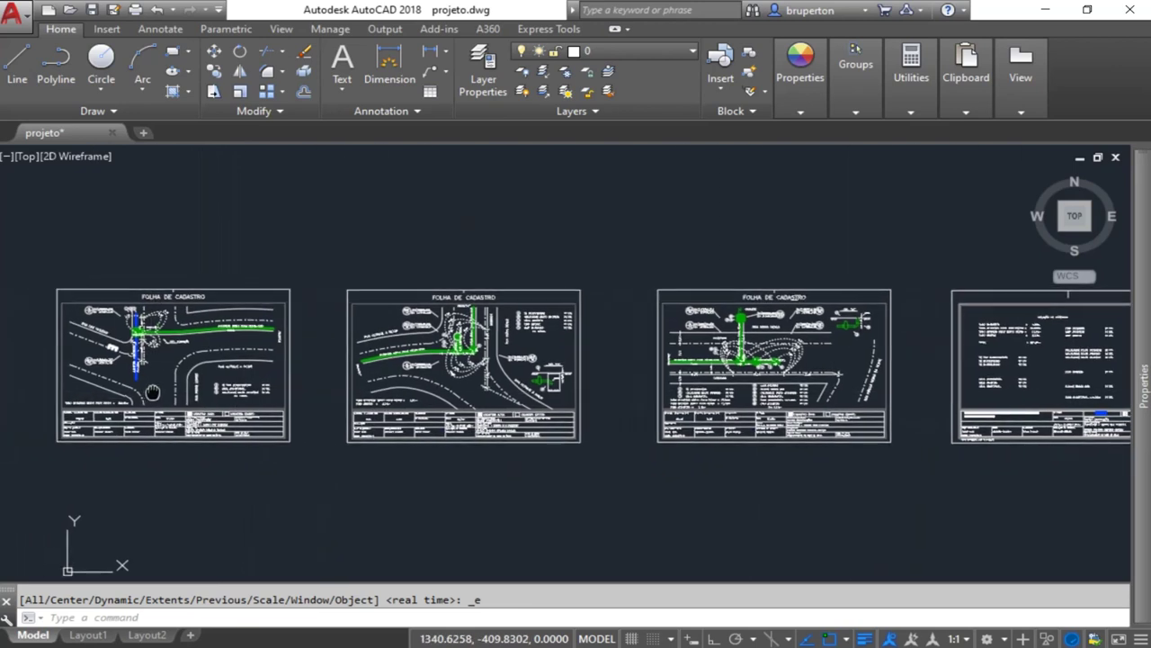
pyautogui.scroll(3, 135, 351)
pyautogui.scroll(2, 243, 311)
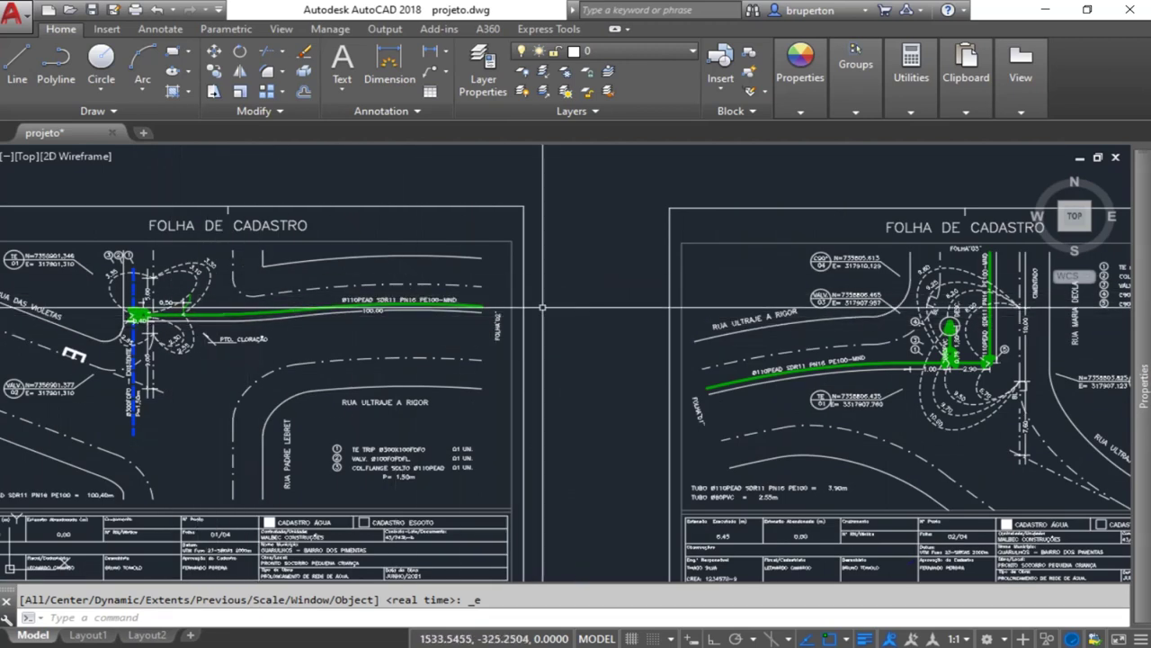
pyautogui.scroll(-2, 280, 315)
pyautogui.scroll(-1, 280, 315)
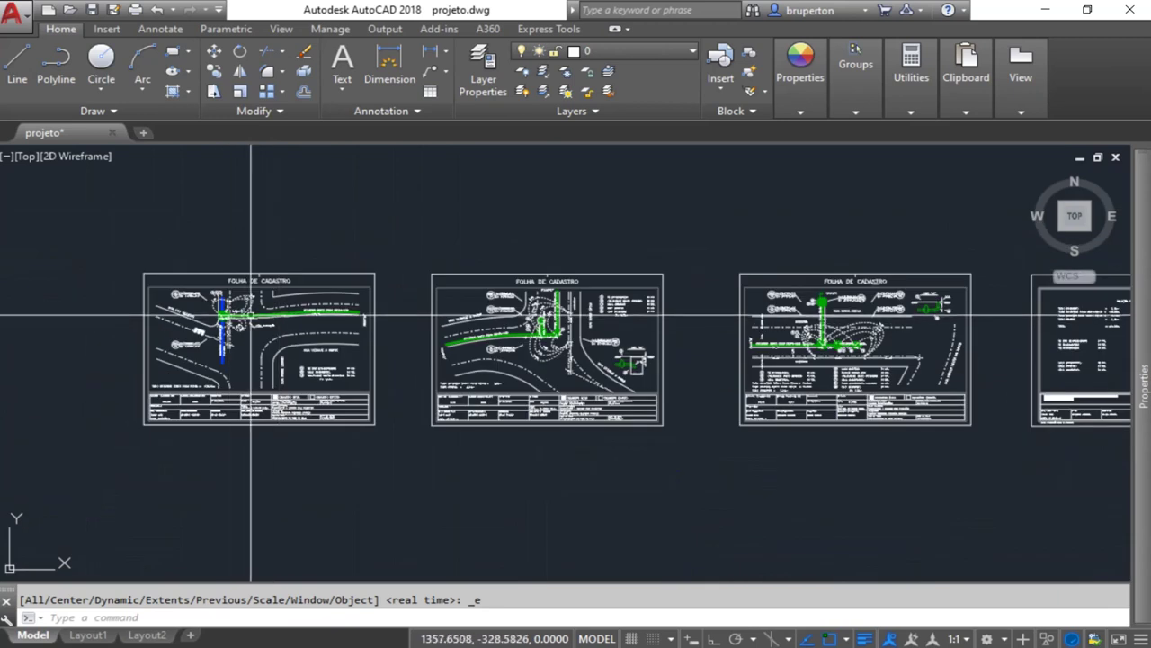
pyautogui.moveTo(787, 337); pyautogui.dragTo(648, 337, button='middle')
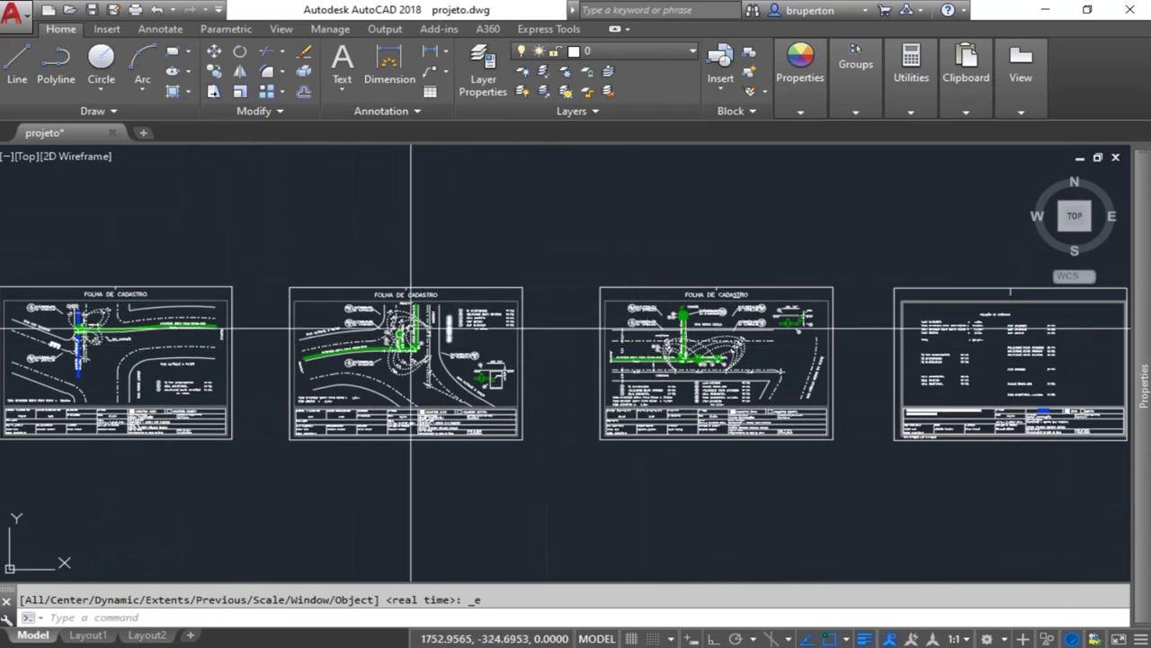
pyautogui.moveTo(411, 331); pyautogui.dragTo(579, 331, button='middle')
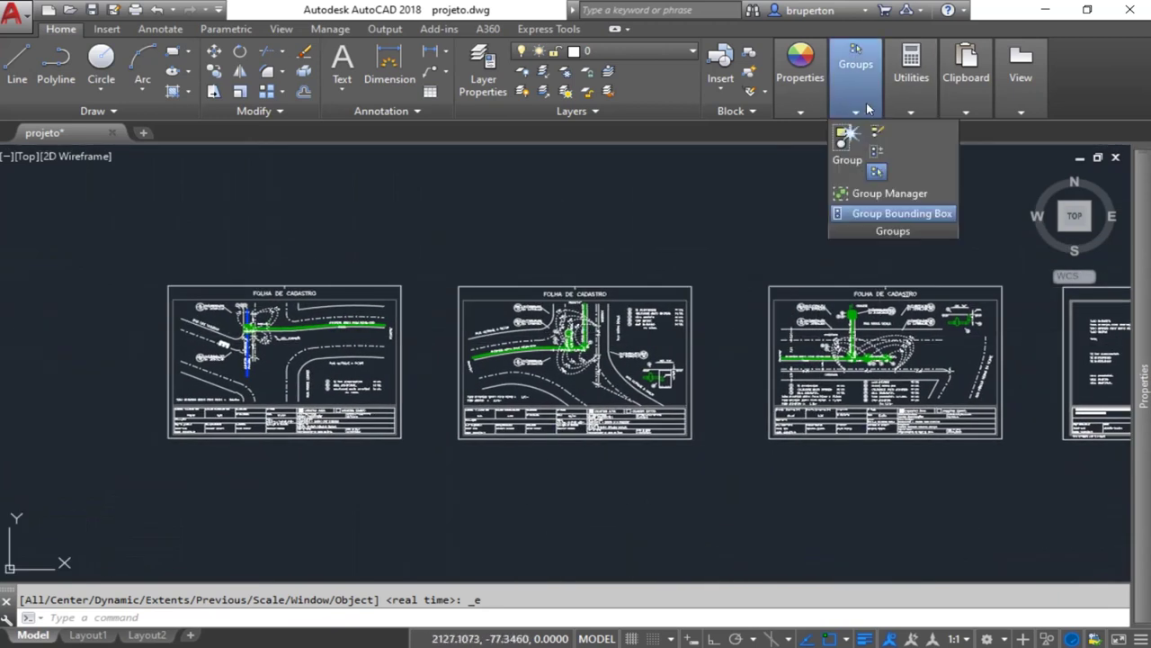
pyautogui.moveTo(911, 76)
pyautogui.click(925, 152)
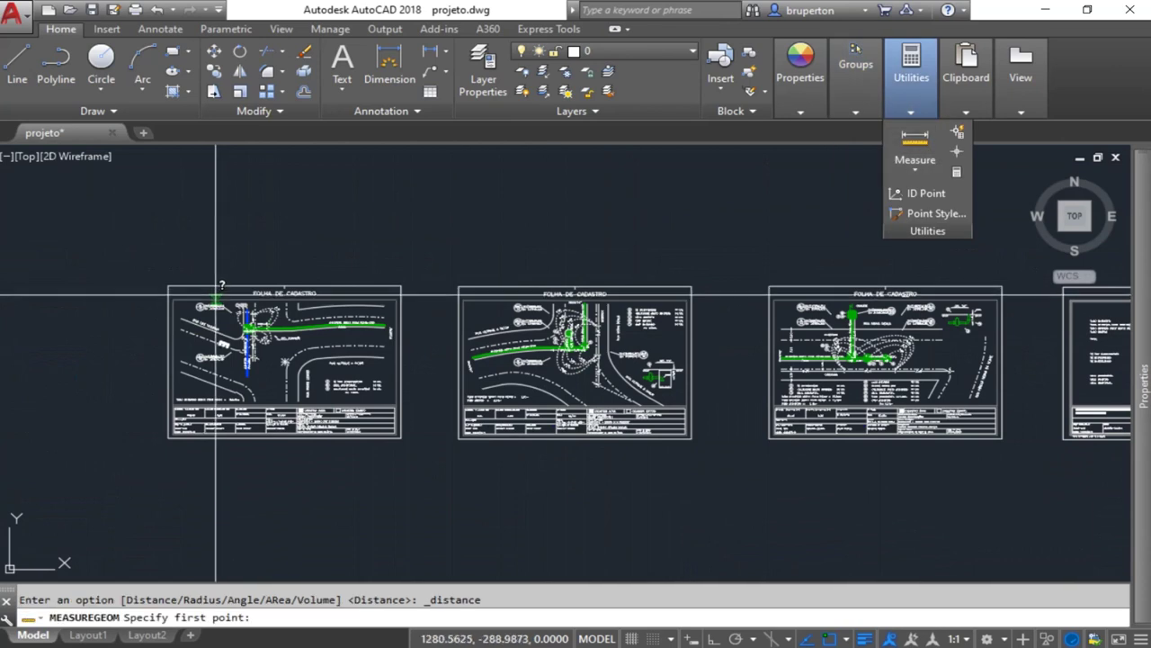
pyautogui.click(168, 286)
pyautogui.click(401, 285)
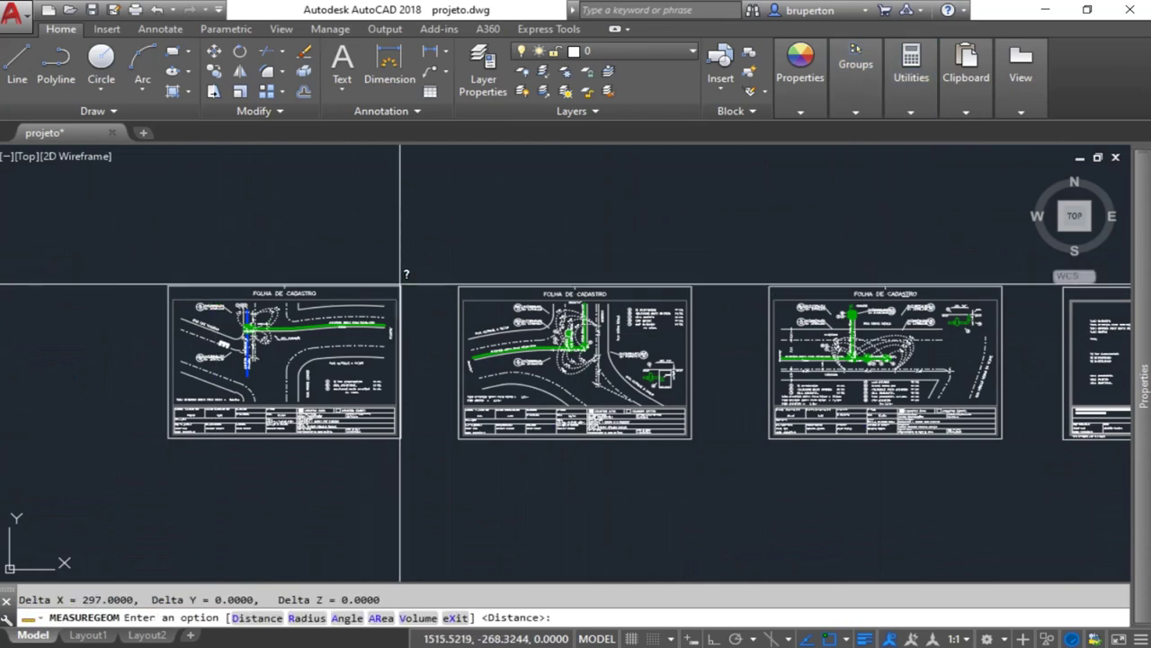
# Step: Measure the sheet's height from top-left to bottom-left corner, confirming Delta Y -210
pyautogui.press('Return')
pyautogui.click(169, 286)
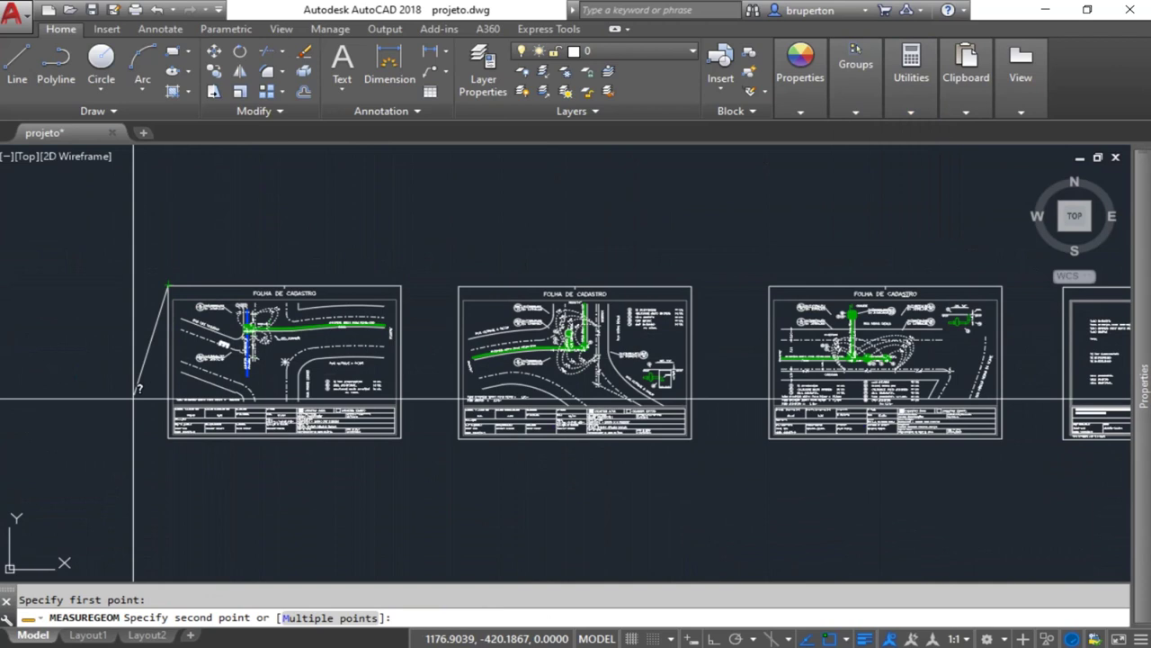
pyautogui.click(169, 438)
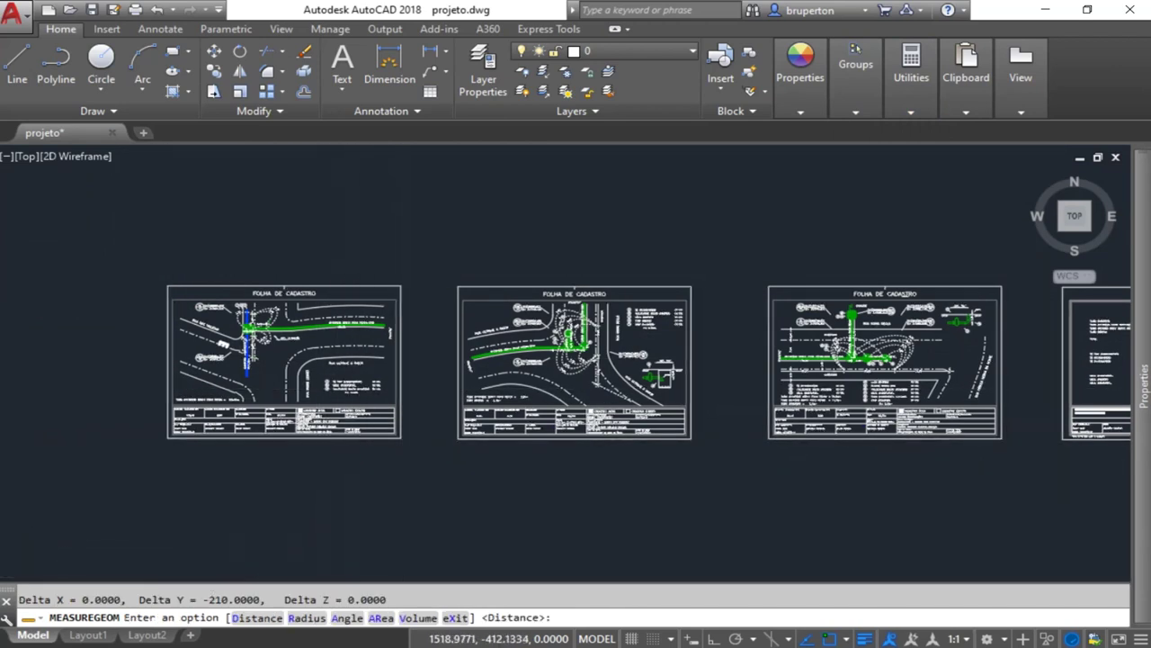
pyautogui.moveTo(1041, 360); pyautogui.dragTo(874, 360, button='middle')
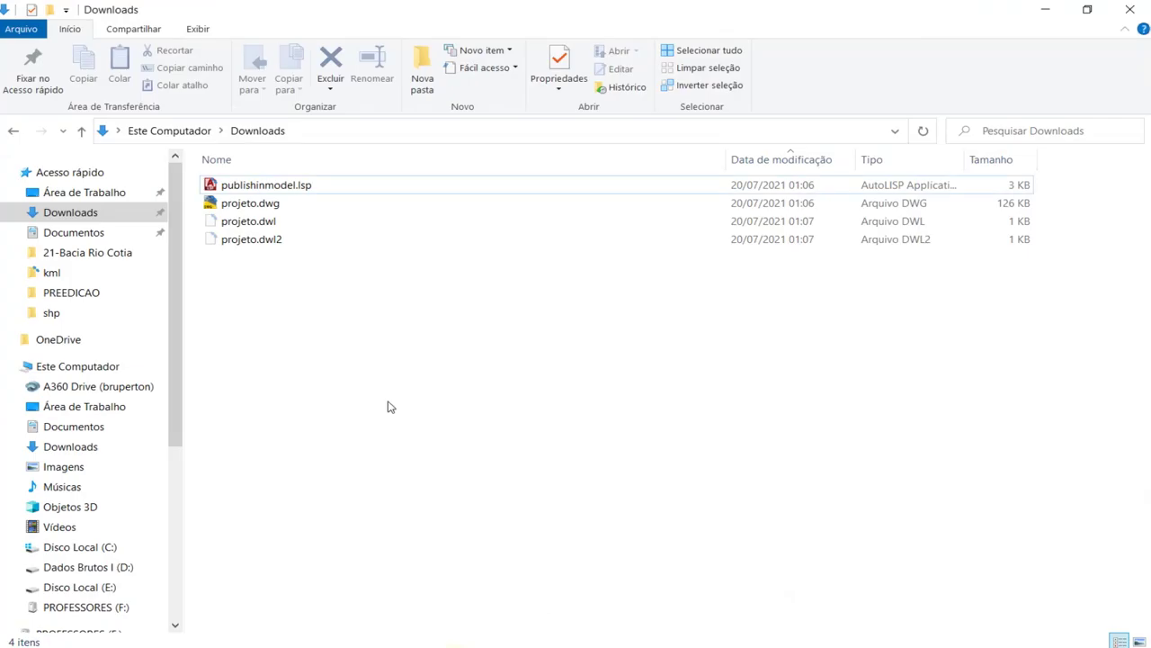
pyautogui.click(264, 186)
# Step: Open publishinmodel.lsp from the Downloads folder in Notepad
pyautogui.click(254, 187)
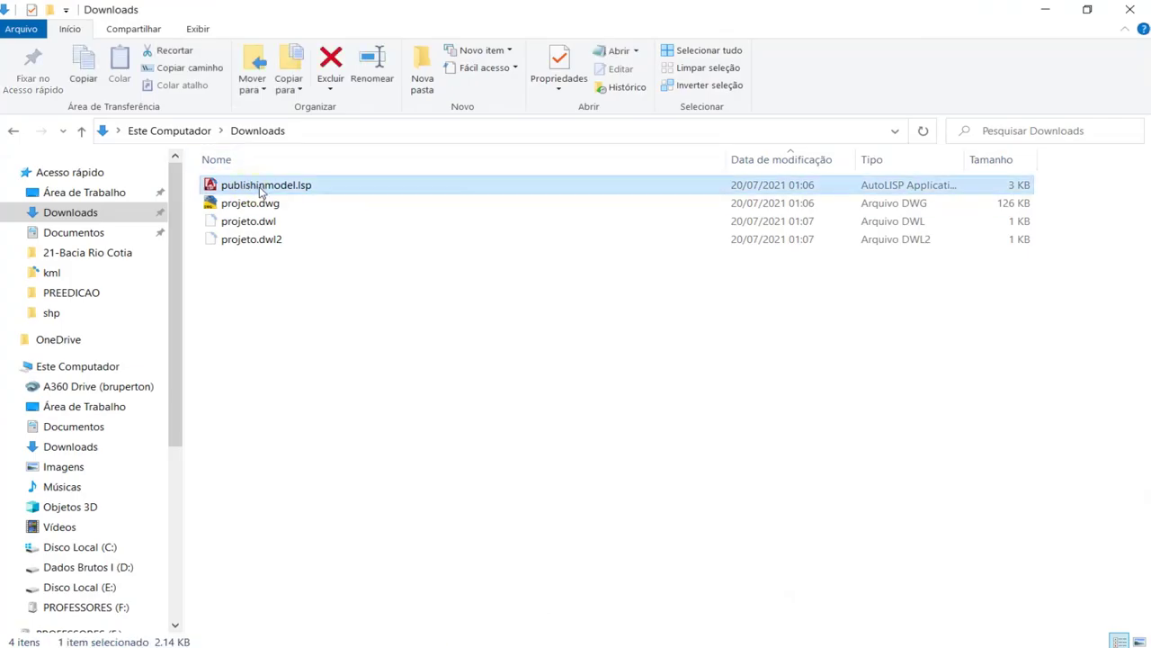
pyautogui.rightClick(259, 187)
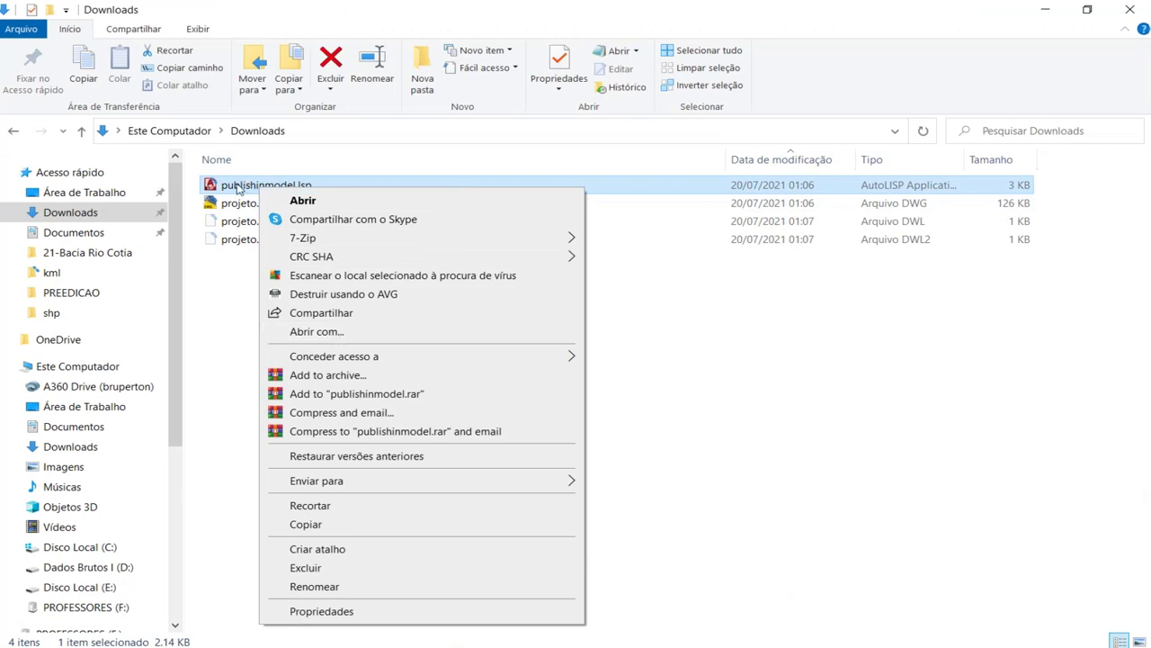
pyautogui.press('Return')
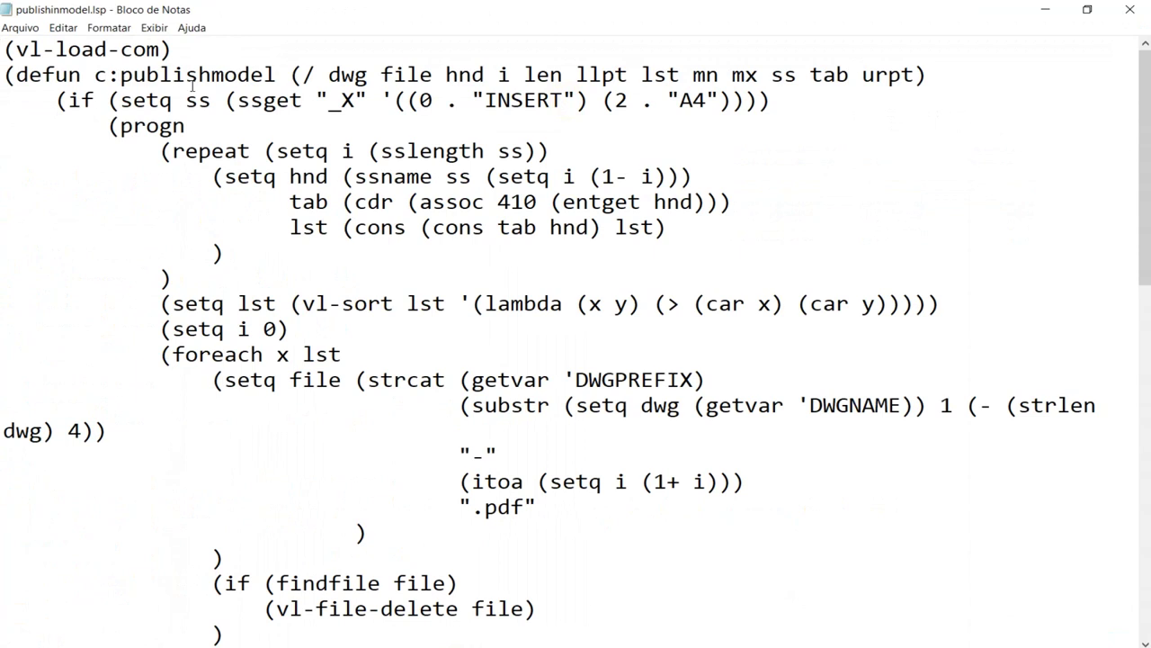
# Step: Review the routine's c: command name and its A4 block name filter
pyautogui.moveTo(121, 75); pyautogui.dragTo(95, 76)
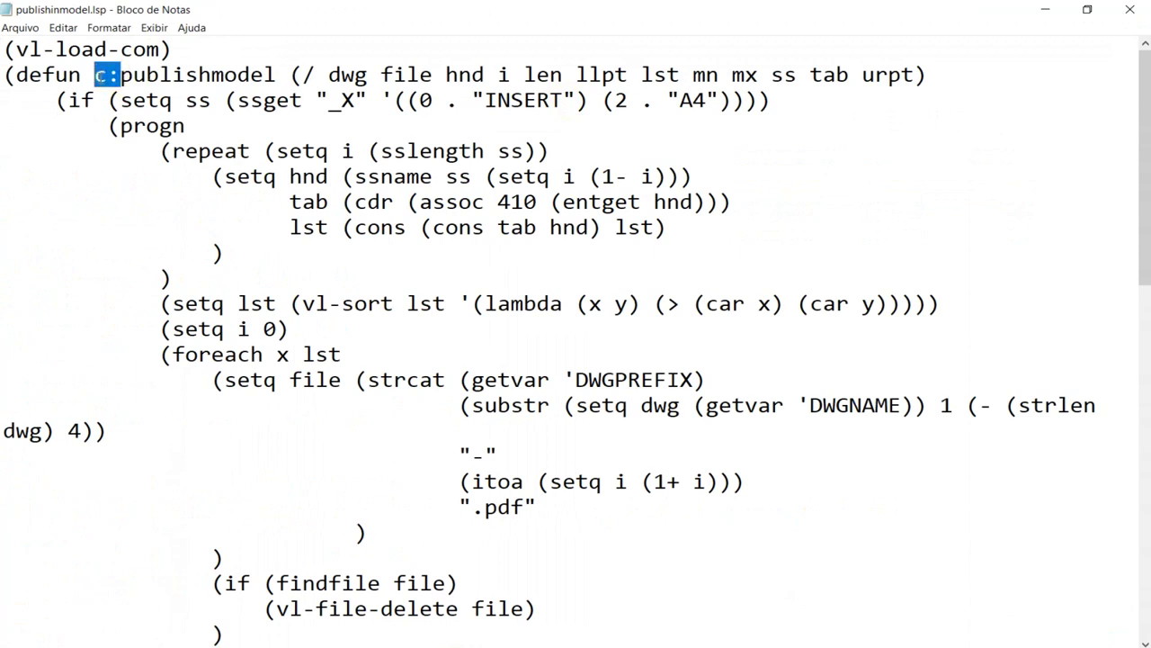
pyautogui.click(111, 75)
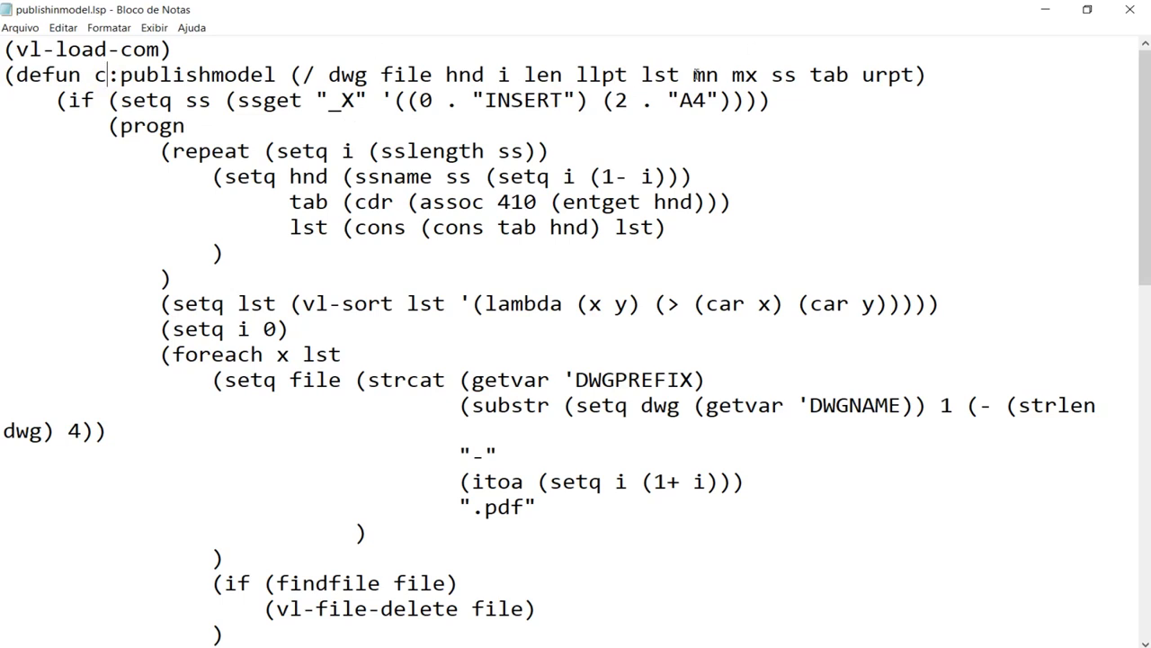
pyautogui.moveTo(708, 99); pyautogui.dragTo(689, 99)
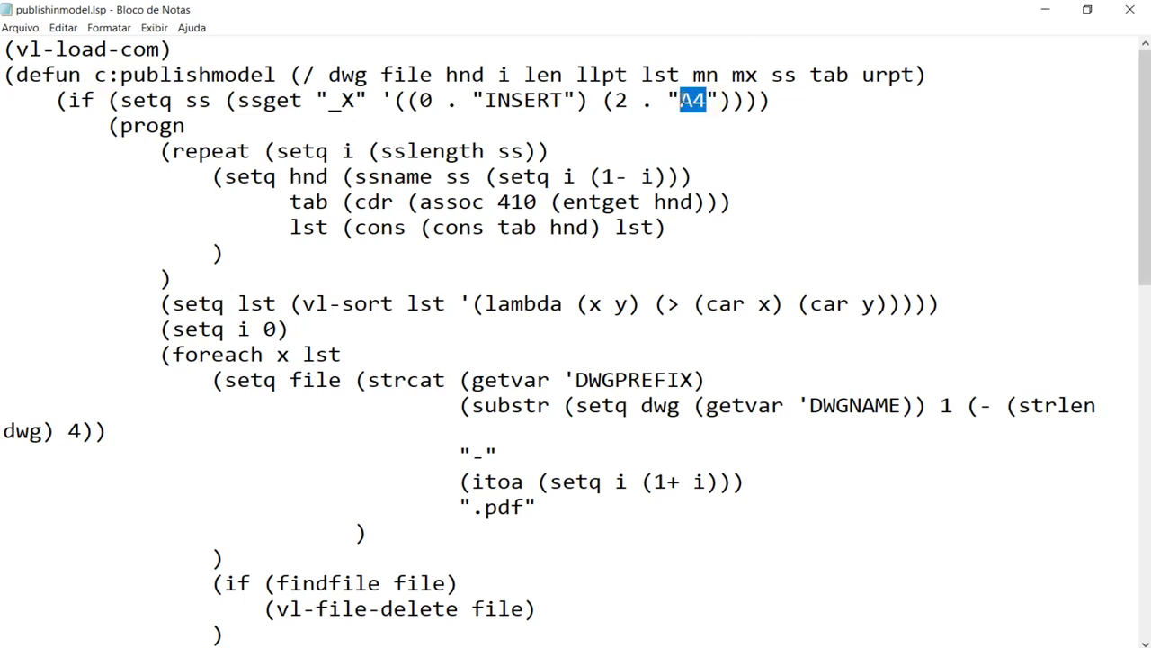
pyautogui.click(680, 100)
pyautogui.moveTo(707, 100); pyautogui.dragTo(693, 99)
pyautogui.click(694, 102)
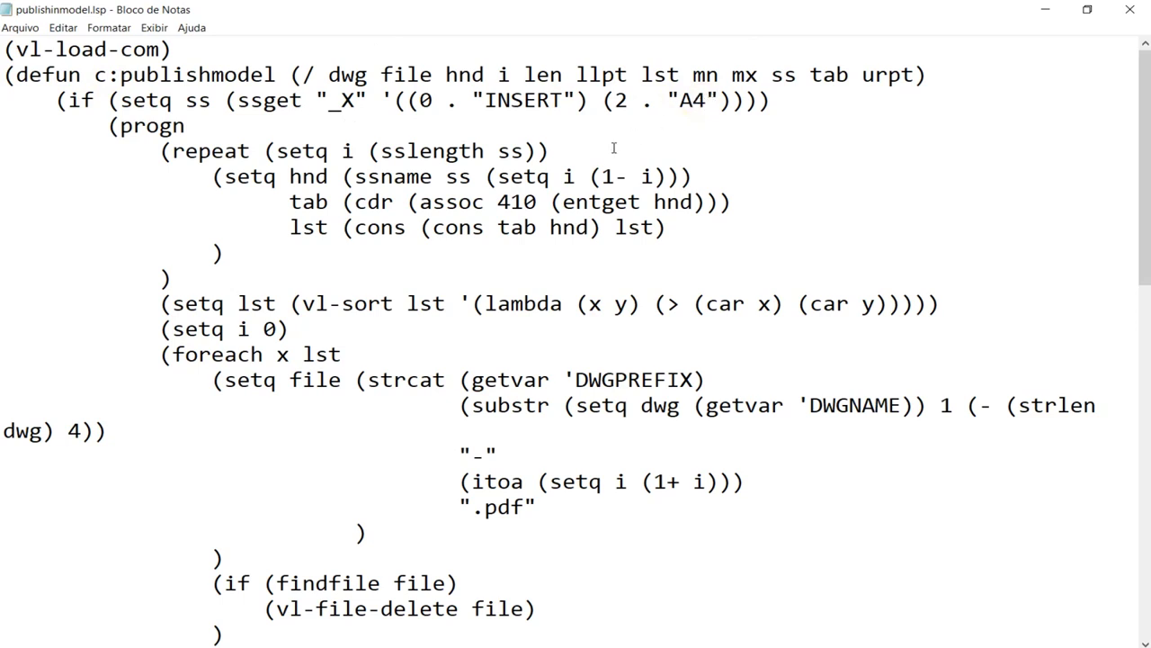
pyautogui.scroll(-4, 613, 147)
pyautogui.scroll(2, 610, 152)
pyautogui.scroll(-1, 610, 153)
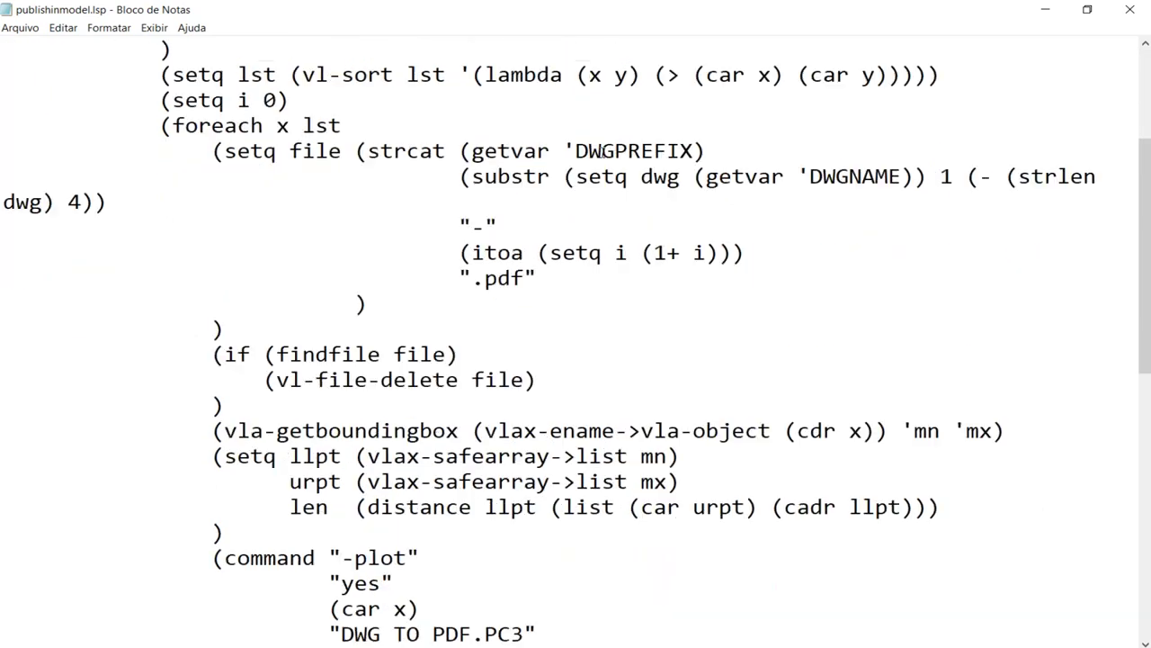
pyautogui.scroll(-2, 609, 153)
pyautogui.scroll(-3, 509, 170)
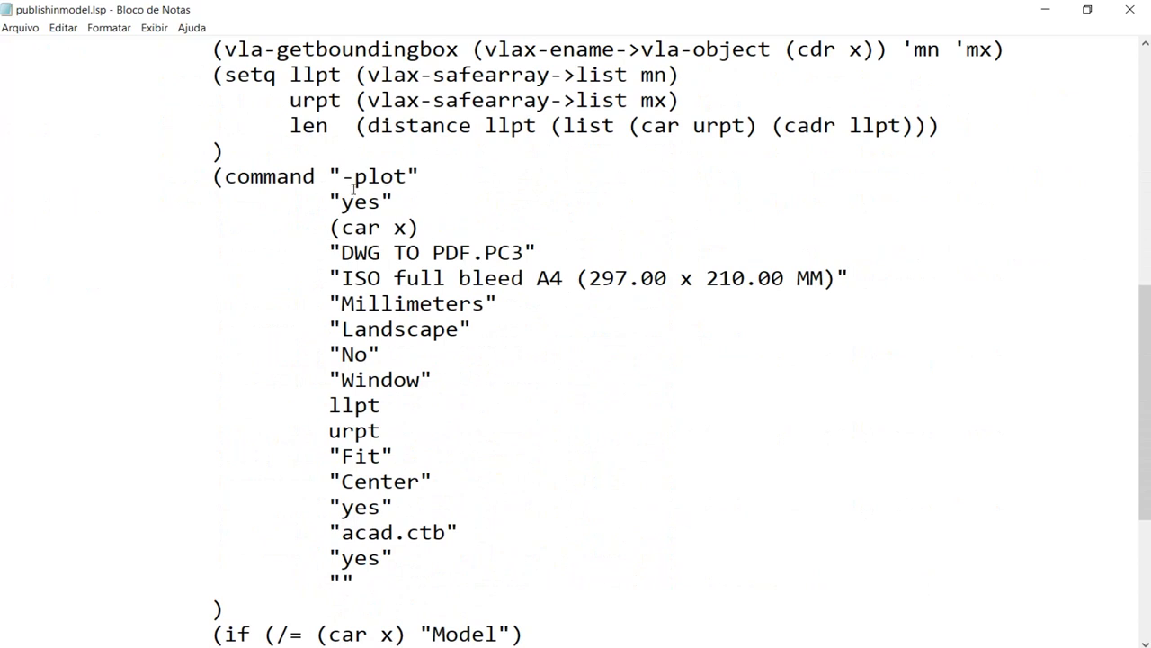
# Step: Check the plot settings: DWG TO PDF.PC3 plotter and ISO full bleed A4 paper size
pyautogui.moveTo(342, 252)
pyautogui.mouseDown()
pyautogui.moveTo(512, 252)
pyautogui.moveTo(502, 251)
pyautogui.mouseUp()
pyautogui.click(394, 281)
pyautogui.moveTo(349, 277); pyautogui.dragTo(538, 278)
pyautogui.click(444, 271)
pyautogui.moveTo(342, 278); pyautogui.dragTo(381, 279)
pyautogui.click(382, 279)
pyautogui.scroll(-2, 431, 540)
pyautogui.scroll(1, 432, 494)
pyautogui.scroll(-3, 432, 490)
pyautogui.scroll(1, 429, 482)
pyautogui.scroll(2, 426, 480)
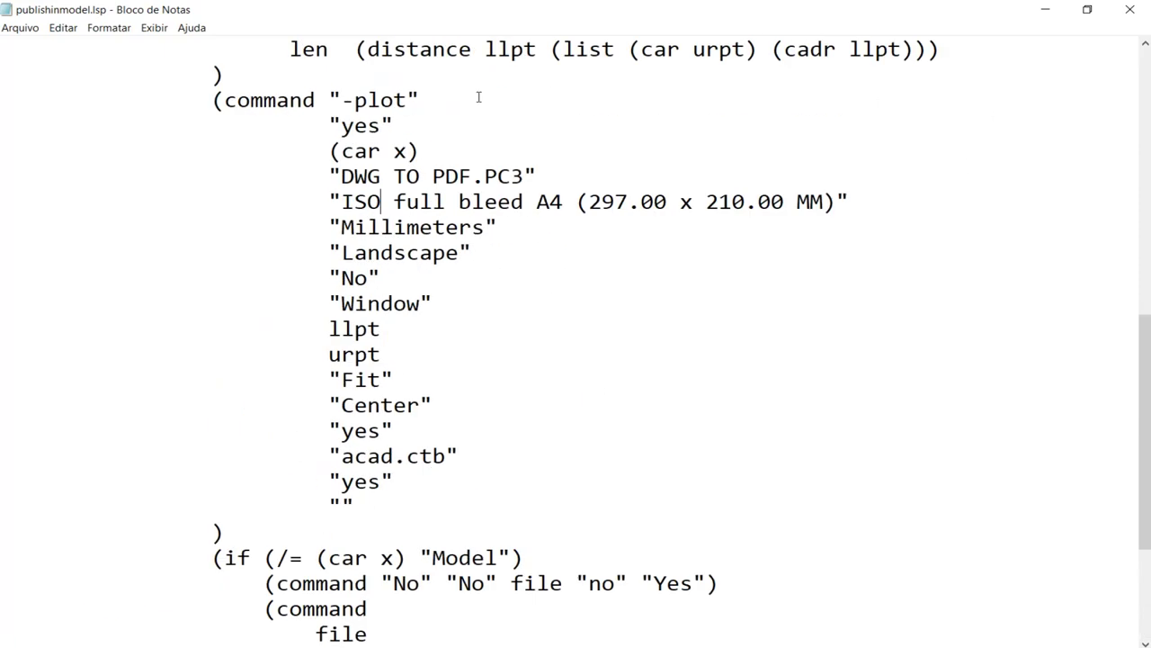
# Step: Save publishinmodel.lsp with Arquivo > Salvar and return to AutoCAD
pyautogui.click(20, 27)
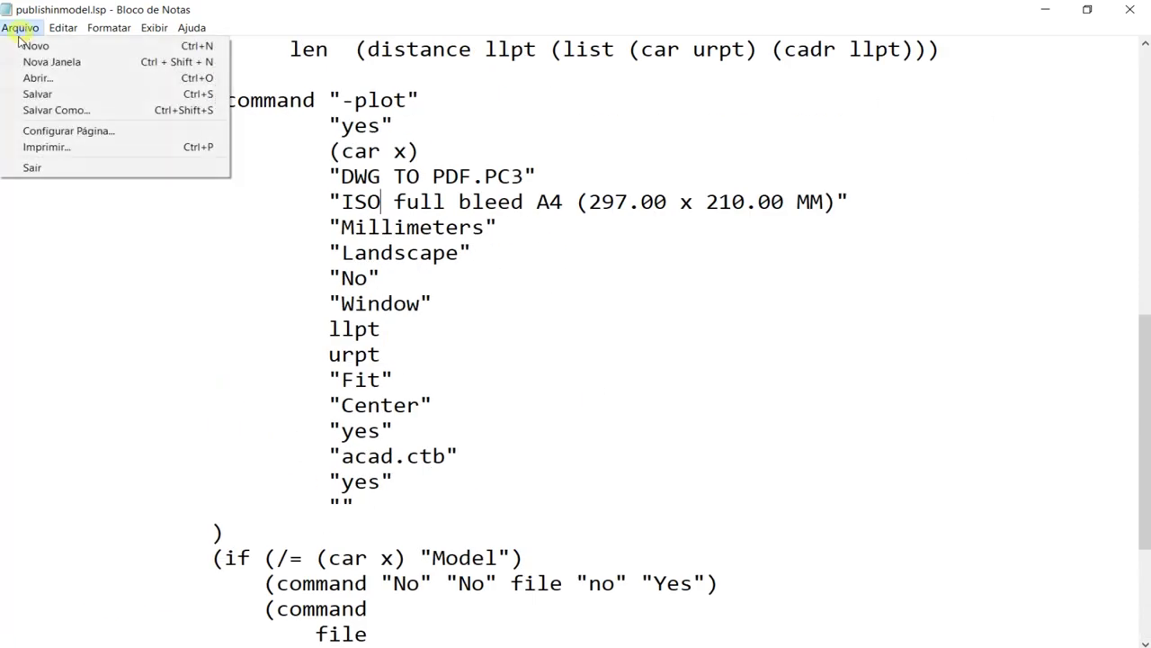
pyautogui.click(36, 95)
pyautogui.click(1130, 9)
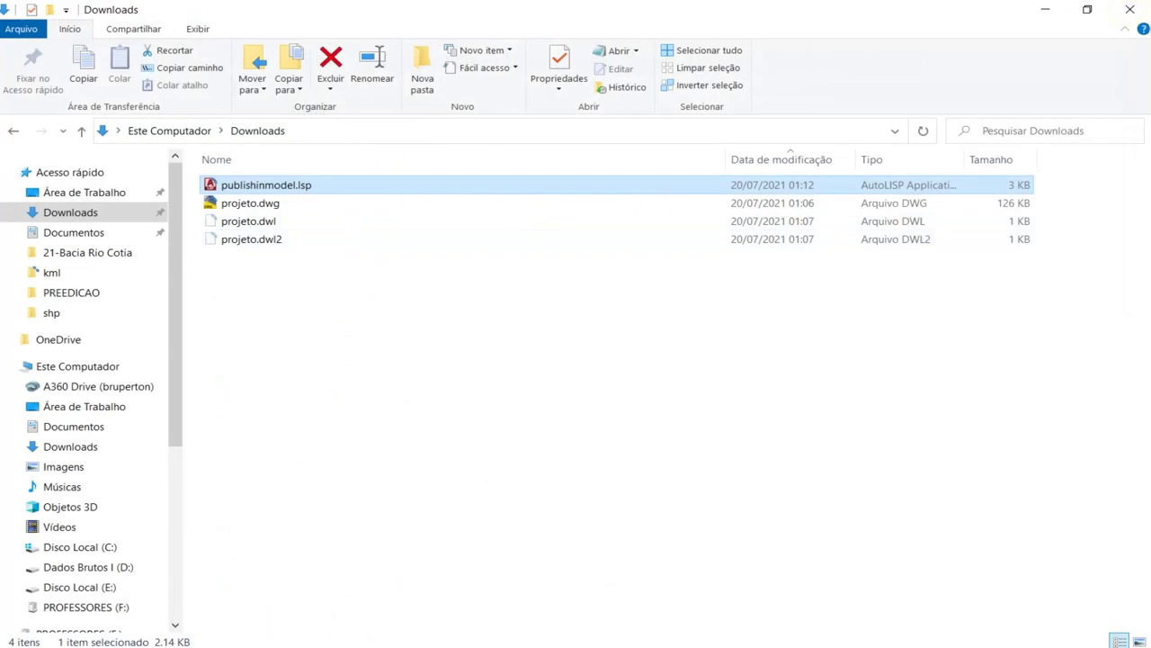
pyautogui.scroll(2, 532, 321)
pyautogui.scroll(2, 333, 279)
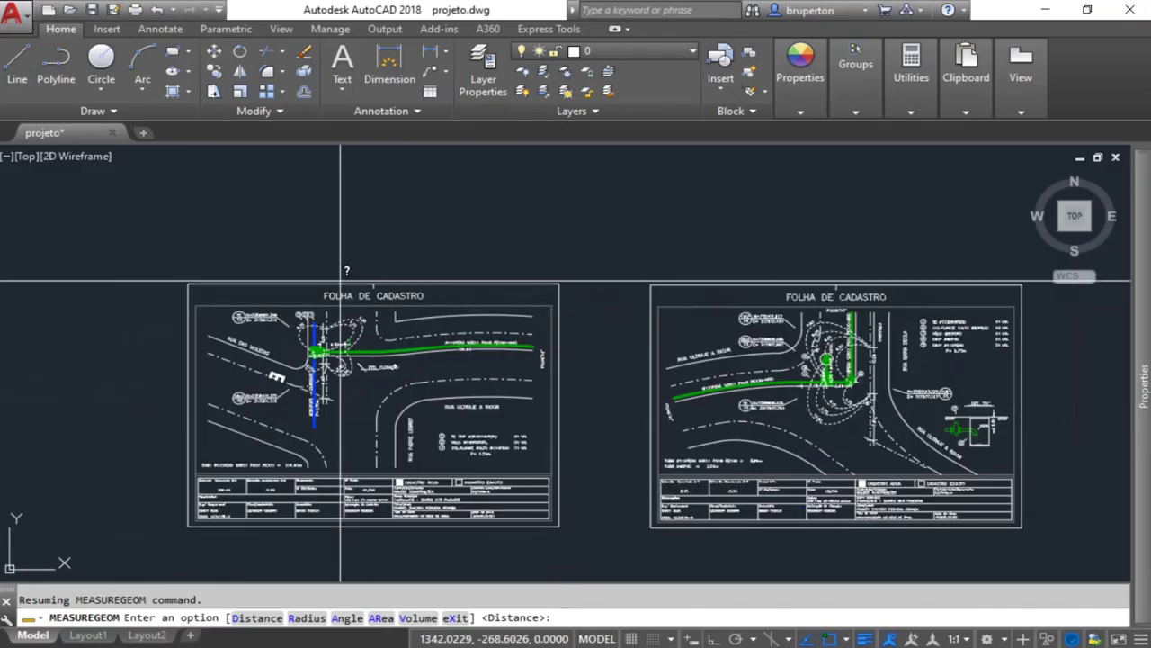
# Step: Copy the first sheet's FOLHA border rectangle with CO to a spot left of the sheets
pyautogui.press('Escape')
pyautogui.click(210, 284)
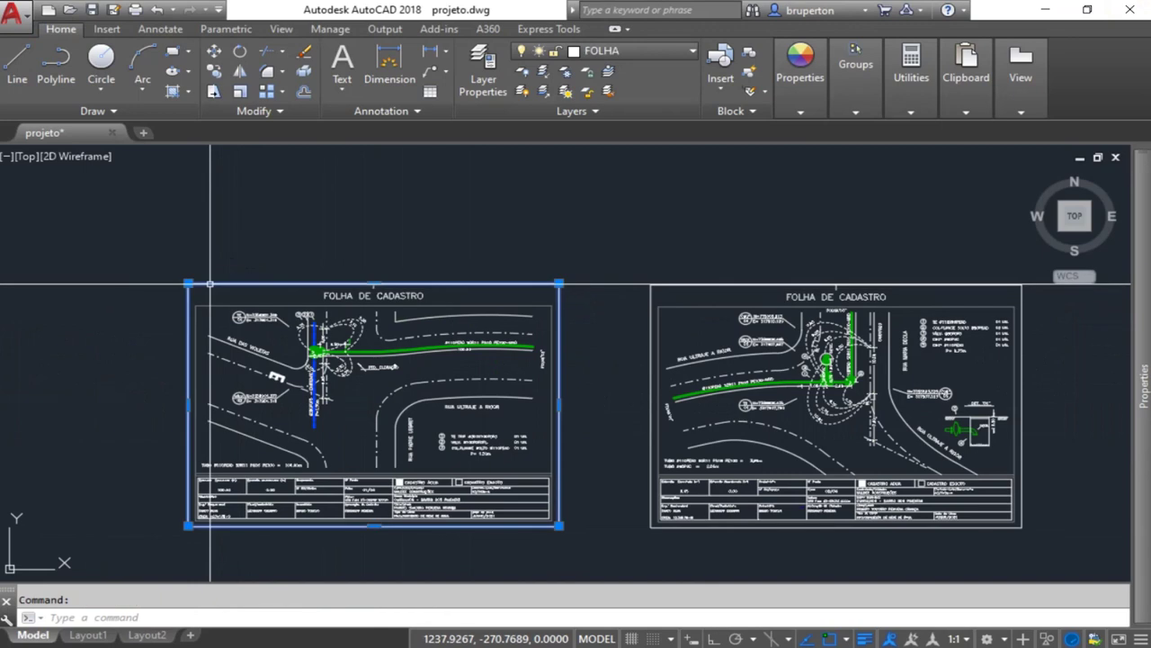
pyautogui.write('co')
pyautogui.press('Return')
pyautogui.click(220, 264)
pyautogui.scroll(-4, 270, 266)
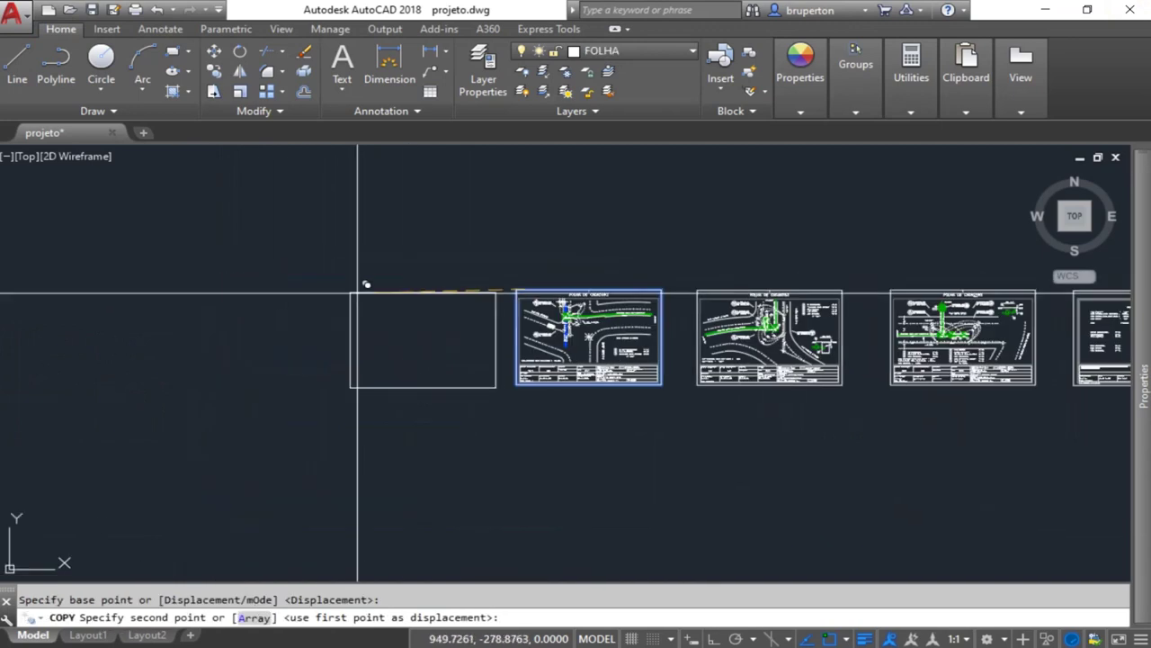
pyautogui.scroll(2, 342, 293)
pyautogui.click(324, 292)
pyautogui.press('Escape')
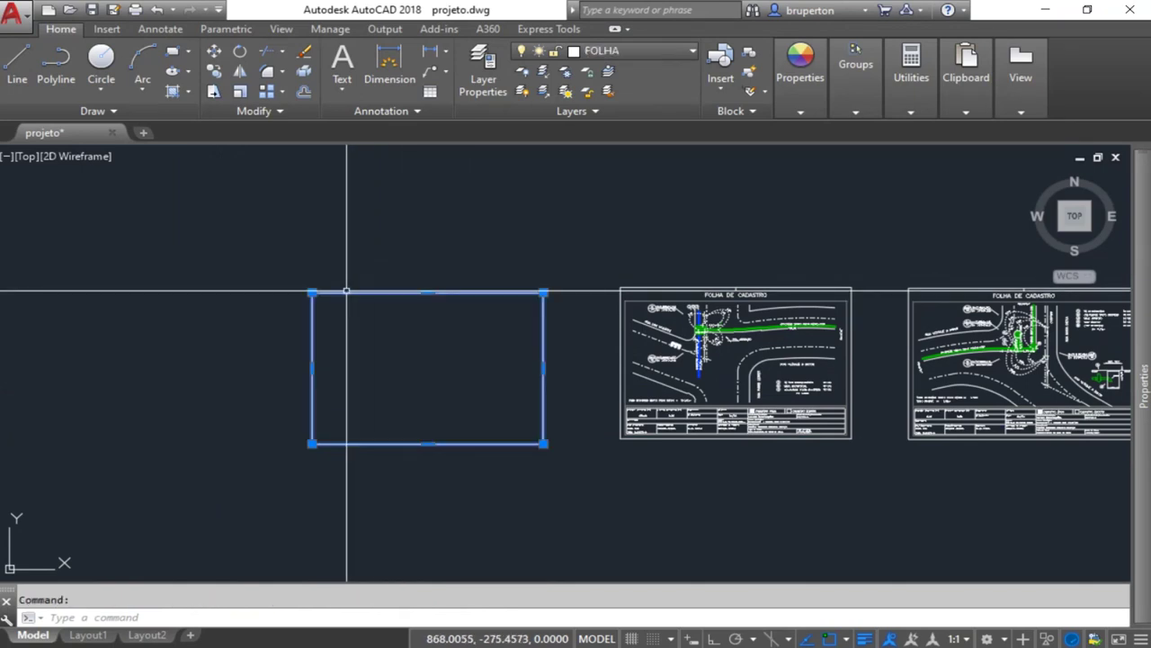
pyautogui.click(629, 50)
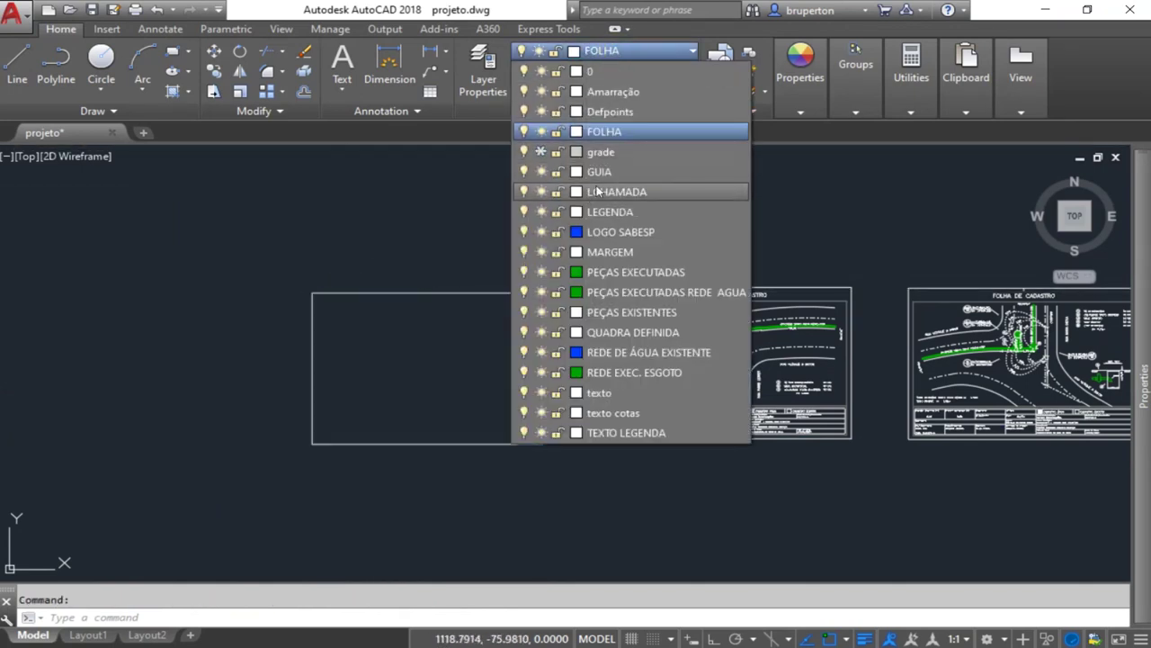
# Step: Put the border copy on Defpoints and set Defpoints to red, index colour 10
pyautogui.click(617, 112)
pyautogui.press('Escape')
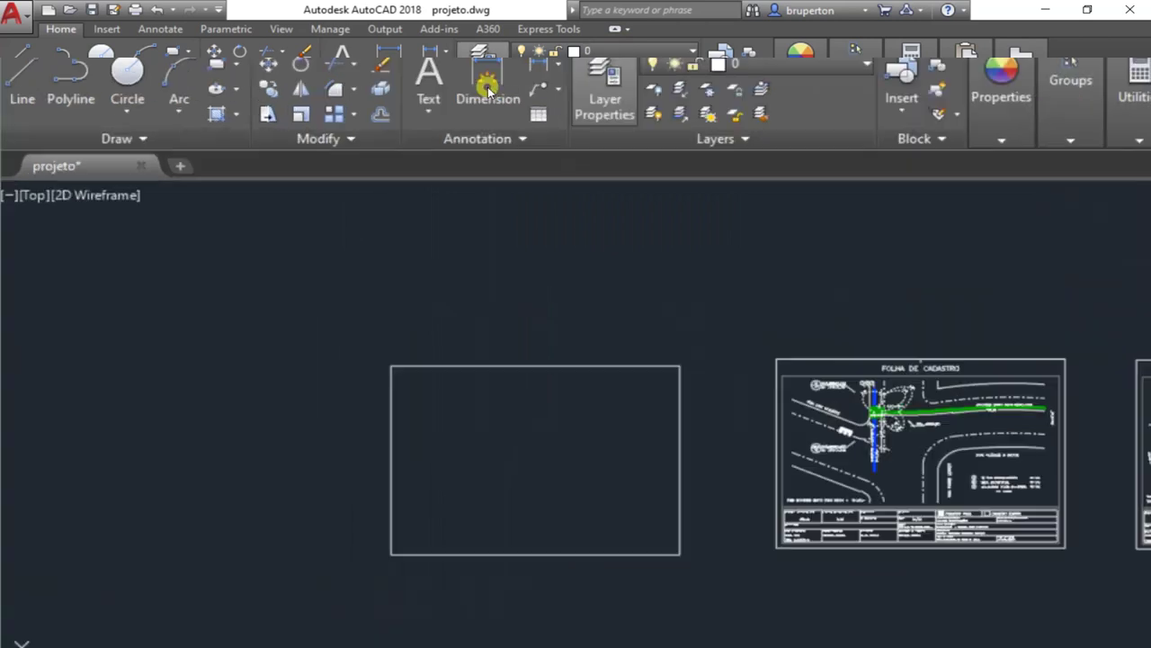
pyautogui.click(487, 87)
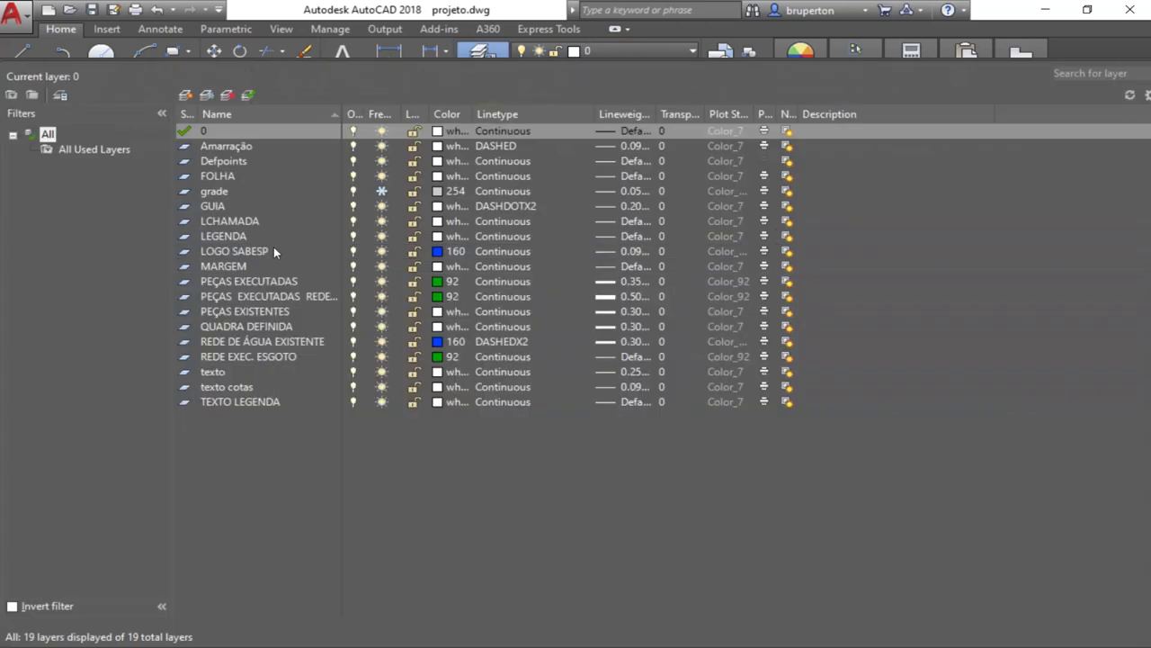
pyautogui.click(225, 161)
pyautogui.click(436, 161)
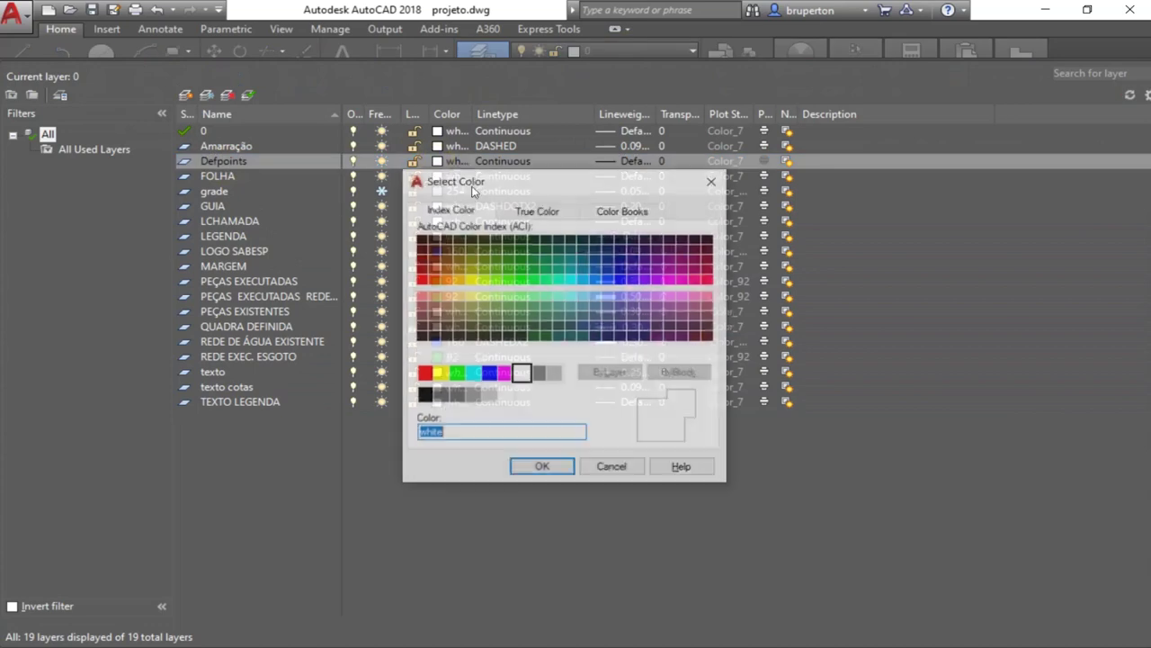
pyautogui.click(421, 280)
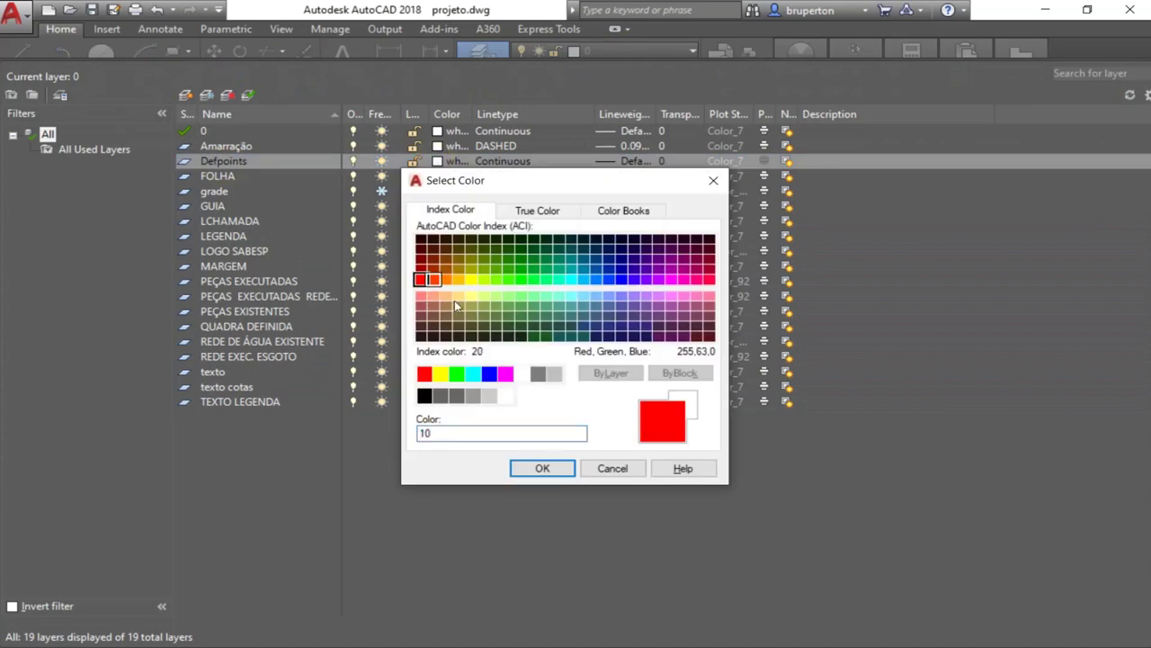
pyautogui.click(543, 468)
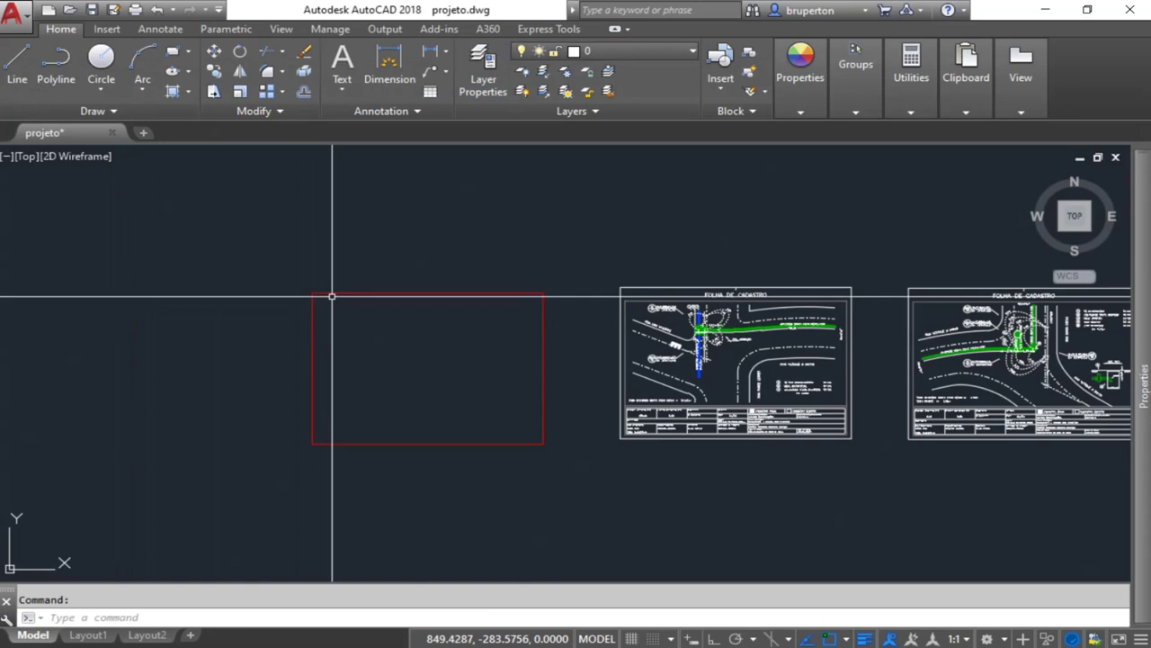
pyautogui.click(328, 293)
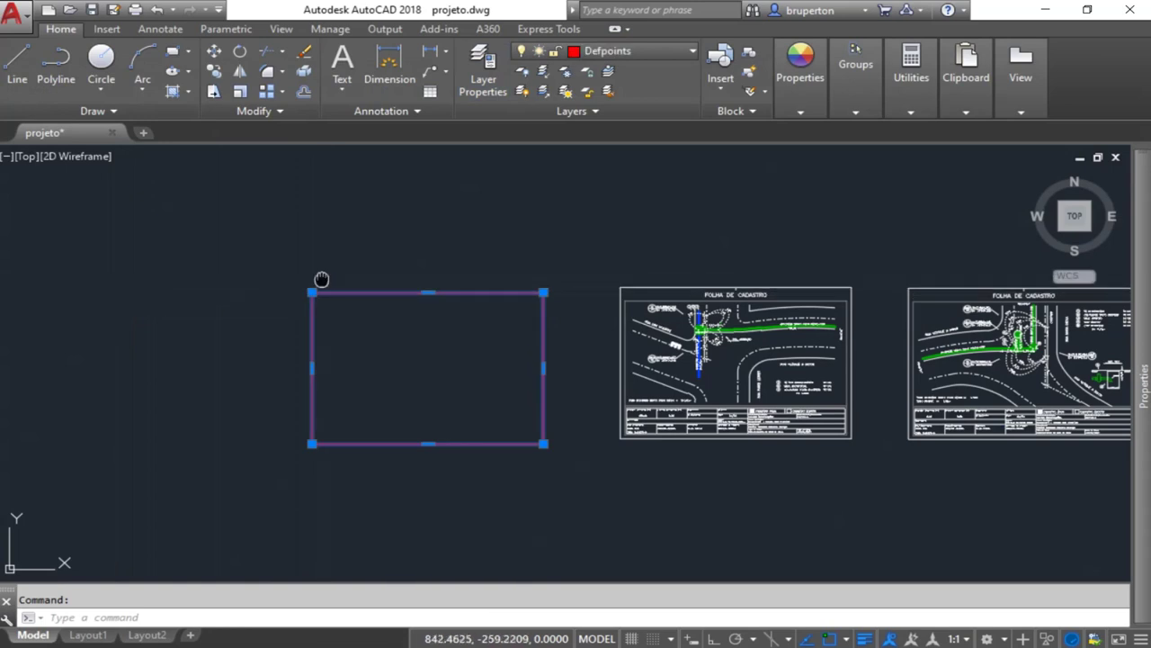
# Step: Define the red border copy as block A4, with its top-left corner as base point
pyautogui.moveTo(329, 293); pyautogui.dragTo(249, 270, button='middle')
pyautogui.write('b')
pyautogui.press('Return')
pyautogui.write('A4')
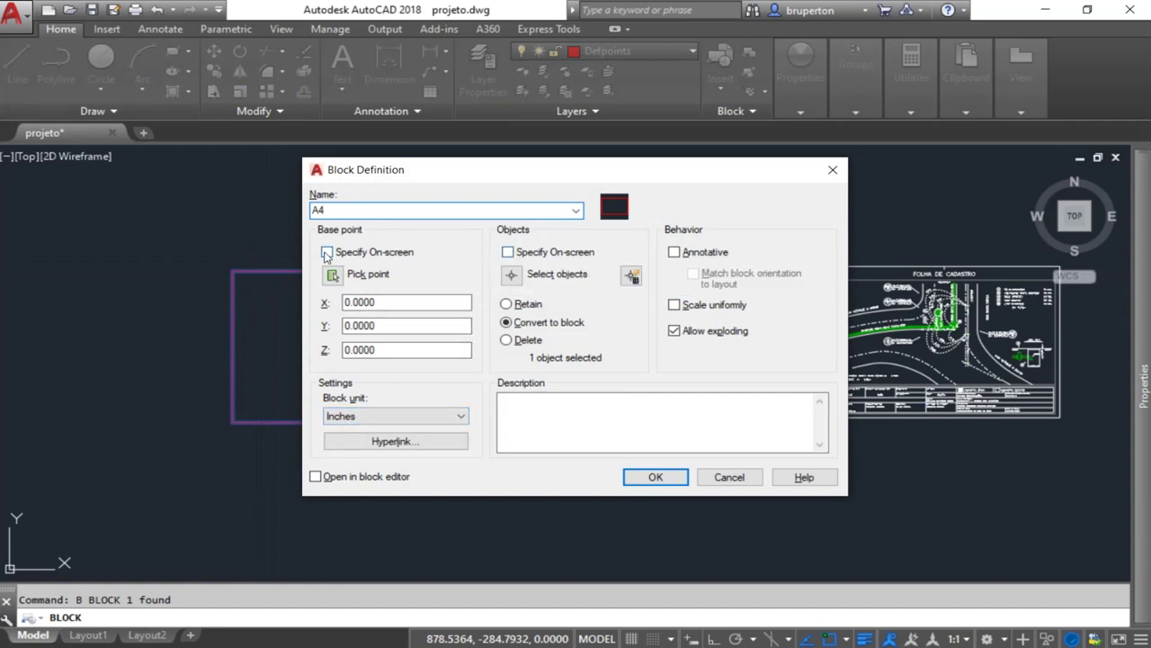
pyautogui.click(332, 275)
pyautogui.scroll(2, 239, 267)
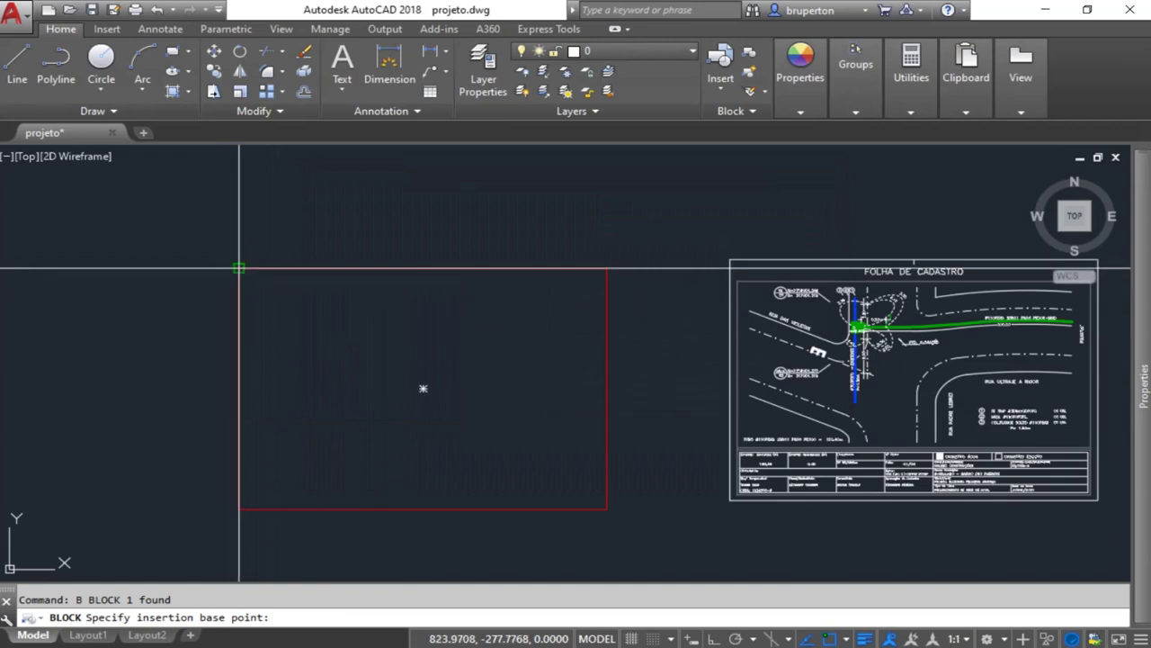
pyautogui.click(239, 267)
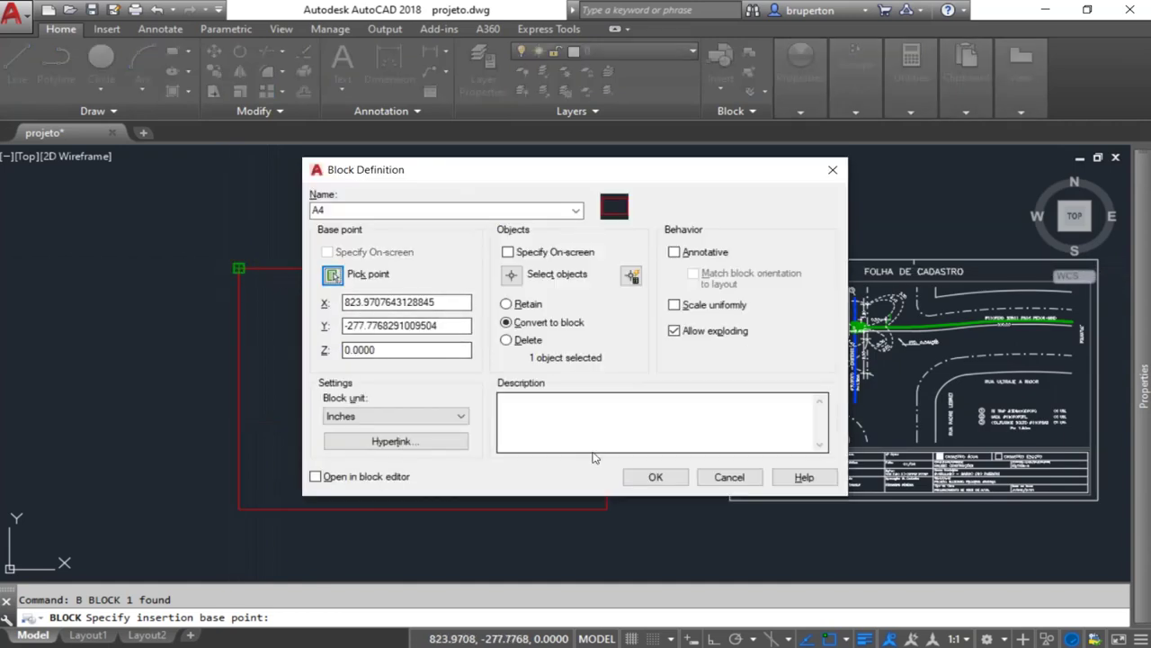
pyautogui.click(655, 477)
# Step: Try moving the A4 frame by its corner grip onto the first sheet, then cancel
pyautogui.click(236, 261)
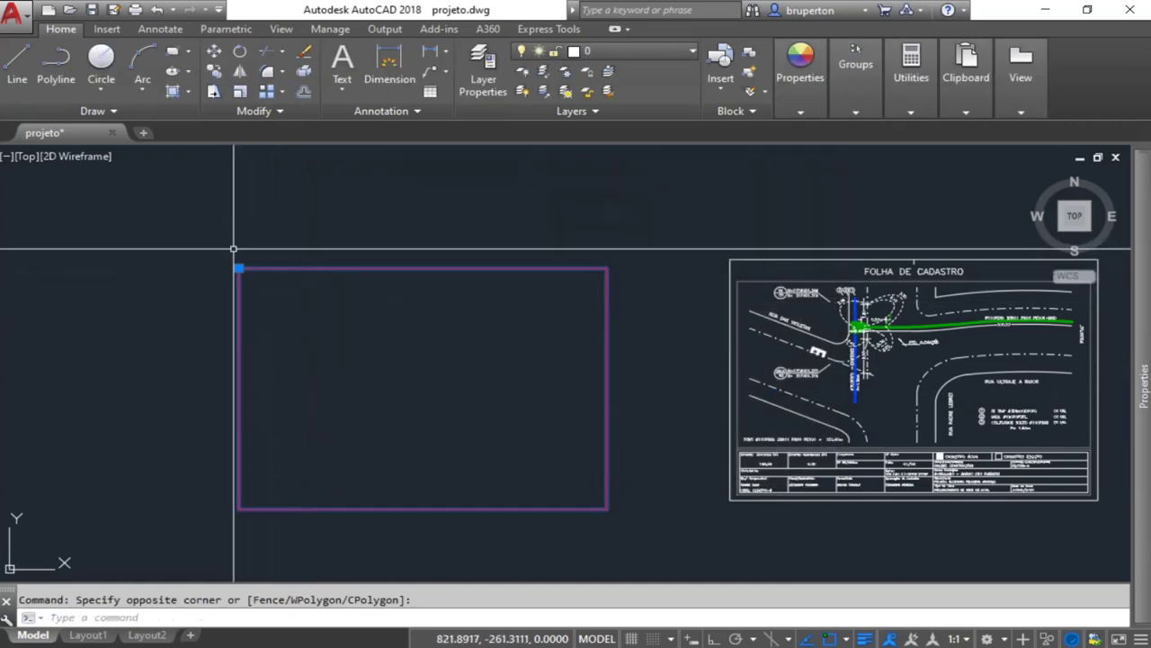
pyautogui.scroll(-2, 233, 266)
pyautogui.click(234, 266)
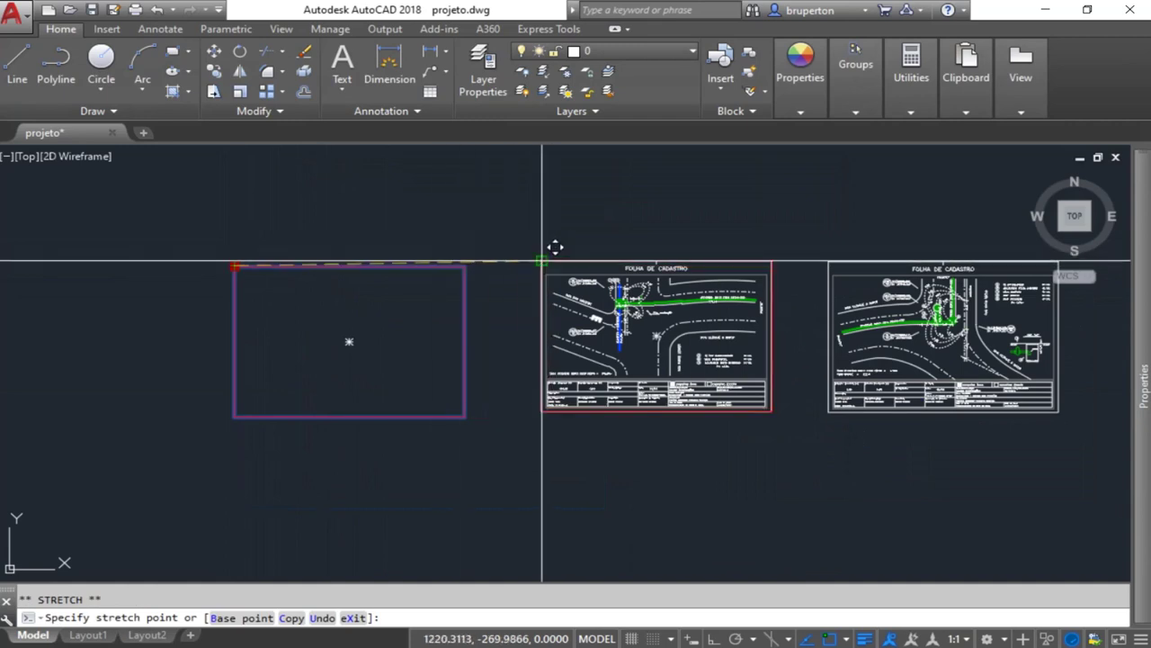
pyautogui.moveTo(540, 259); pyautogui.dragTo(360, 267, button='middle')
pyautogui.scroll(2, 354, 252)
pyautogui.press('Escape')
# Step: Copy the A4 frame from its top-left corner onto the second sheet
pyautogui.write('co')
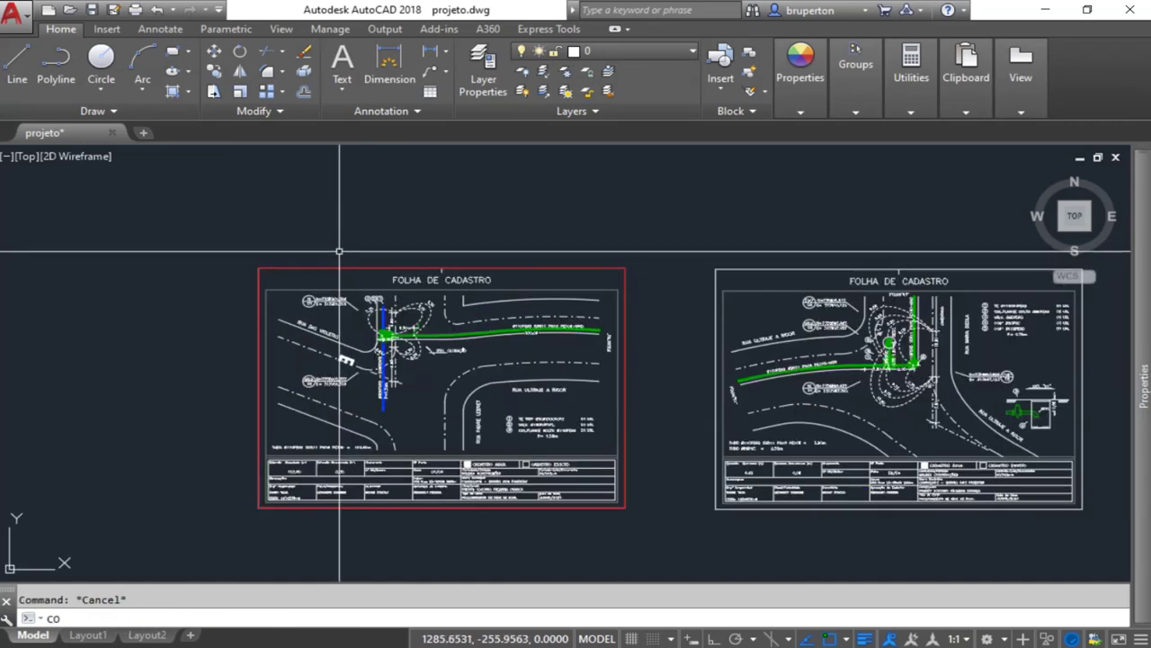
pyautogui.press('Return')
pyautogui.click(295, 267)
pyautogui.press('Return')
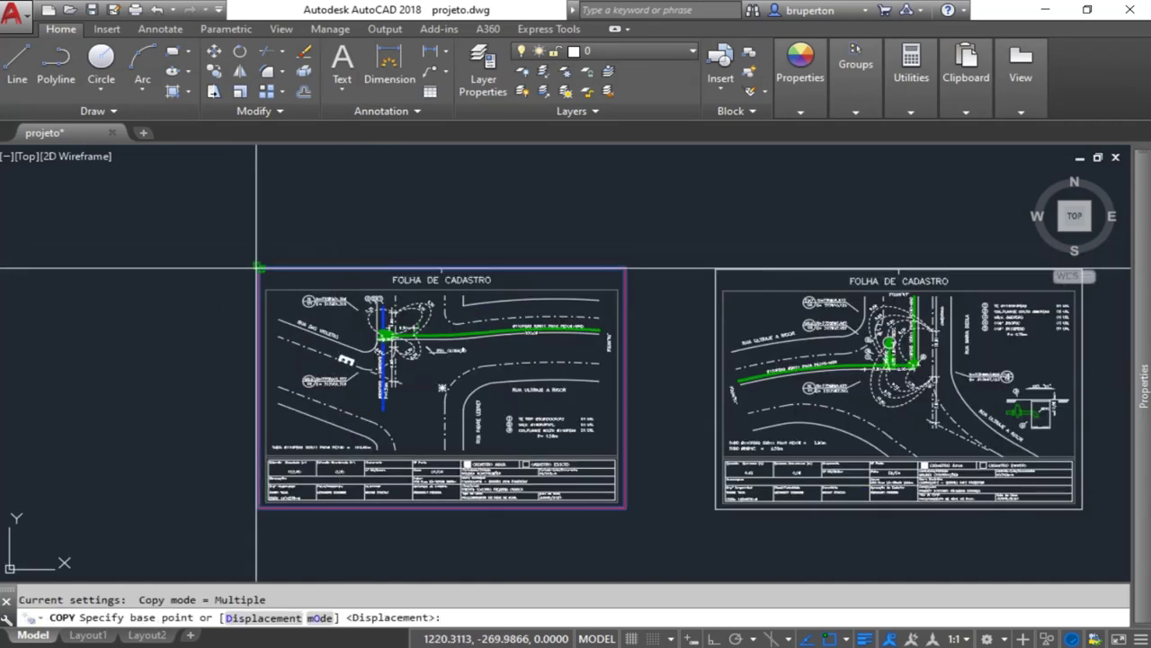
pyautogui.click(259, 267)
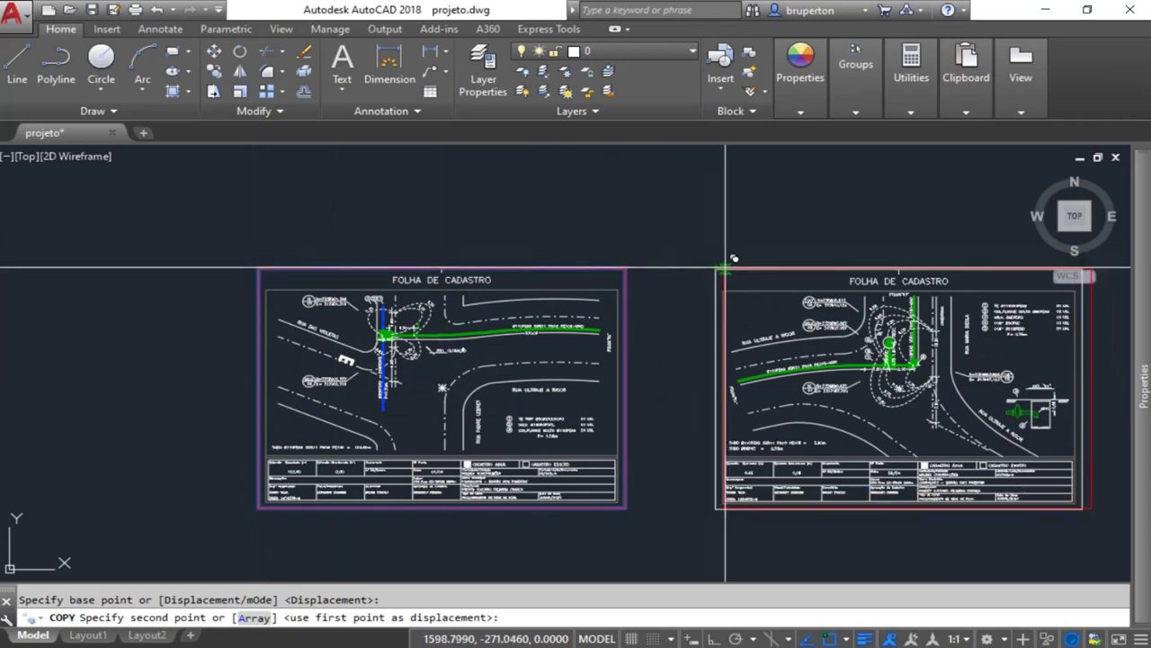
pyautogui.click(716, 268)
pyautogui.moveTo(754, 261); pyautogui.dragTo(620, 264, button='middle')
pyautogui.scroll(6, 555, 216)
pyautogui.scroll(-4, 291, 249)
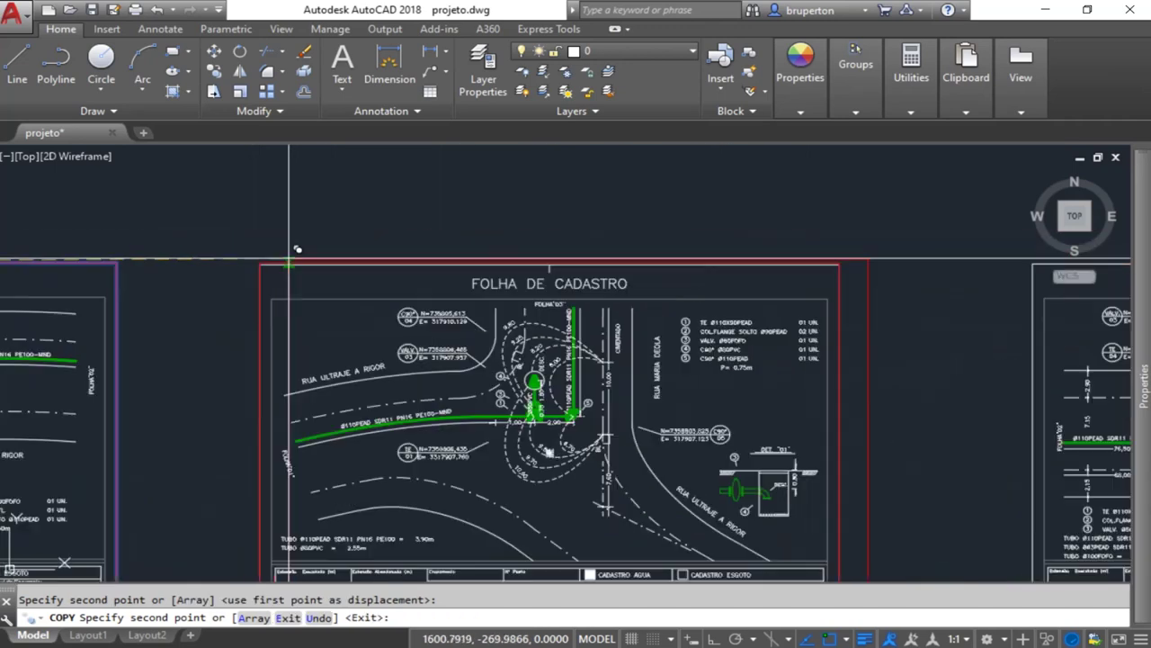
pyautogui.press('Escape')
# Step: Undo the misplaced A4 frame copy
pyautogui.moveTo(270, 272)
pyautogui.mouseDown(button='middle')
pyautogui.moveTo(380, 280)
pyautogui.moveTo(331, 291)
pyautogui.mouseUp(button='middle')
pyautogui.scroll(3, 386, 286)
pyautogui.write('m')
pyautogui.press('space')
pyautogui.press('Escape')
pyautogui.hotkey('ctrl', 'z')
pyautogui.scroll(-3, 396, 291)
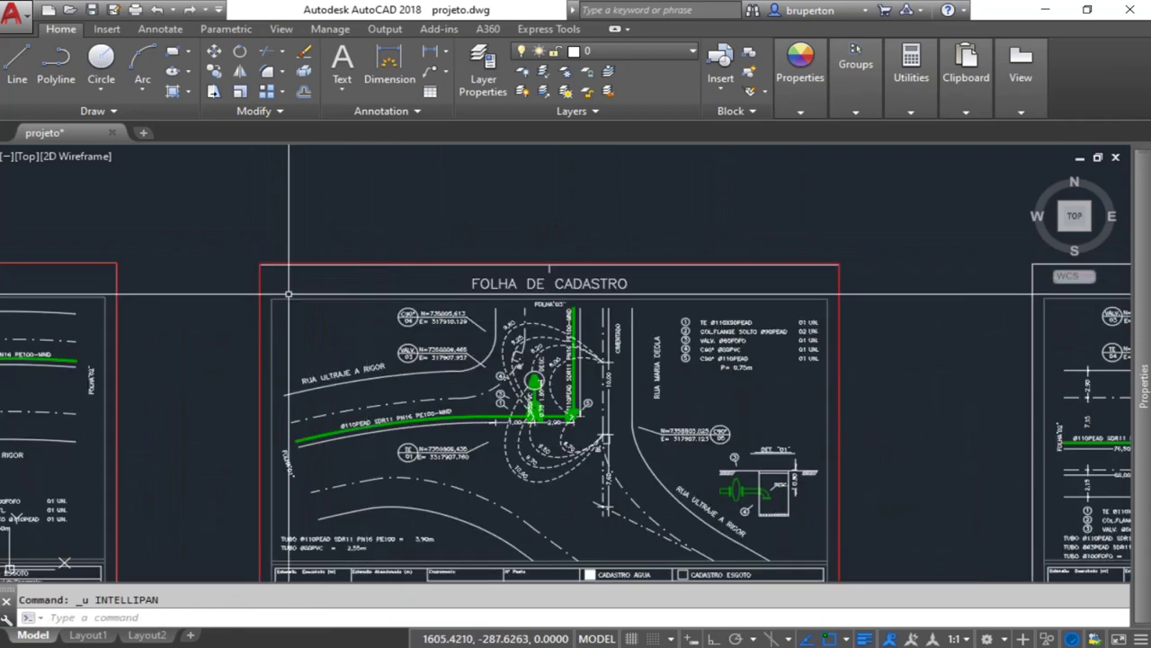
pyautogui.scroll(-2, 286, 292)
# Step: Copy the A4 frame by its top-left corner onto the next sheet, then fit all sheets
pyautogui.write('co')
pyautogui.press('space')
pyautogui.click(264, 269)
pyautogui.press('space')
pyautogui.click(259, 268)
pyautogui.moveTo(799, 288); pyautogui.dragTo(113, 287, button='middle')
pyautogui.click(521, 266)
pyautogui.moveTo(982, 268); pyautogui.dragTo(438, 268, button='middle')
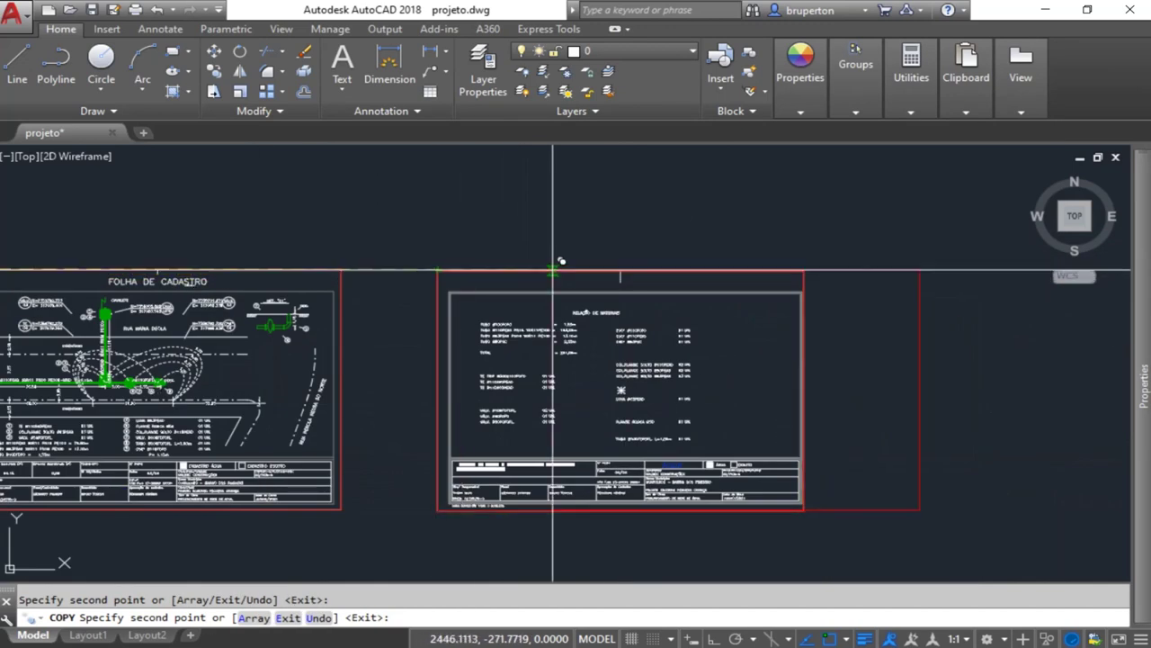
pyautogui.press('Escape')
pyautogui.scroll(-3, 553, 261)
pyautogui.scroll(2, 360, 303)
pyautogui.middleClick(328, 305)
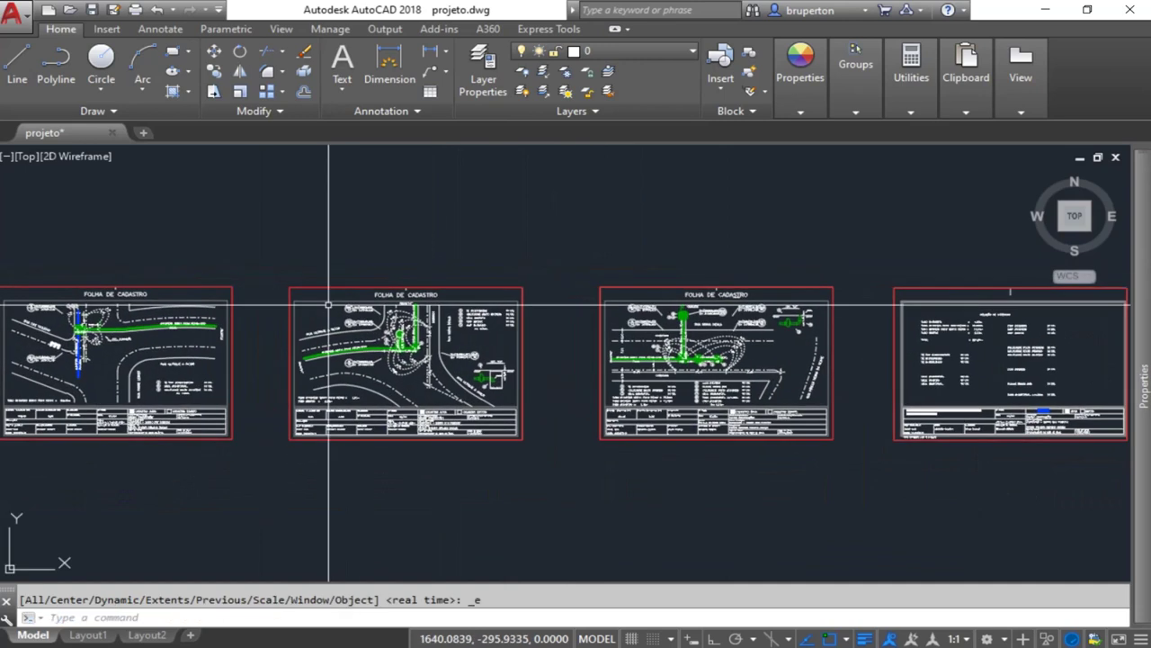
# Step: Load publishinmodel.lsp from Downloads with APPLOAD, choosing Always Load, then close the loader
pyautogui.write('APPLOAD')
pyautogui.press('Return')
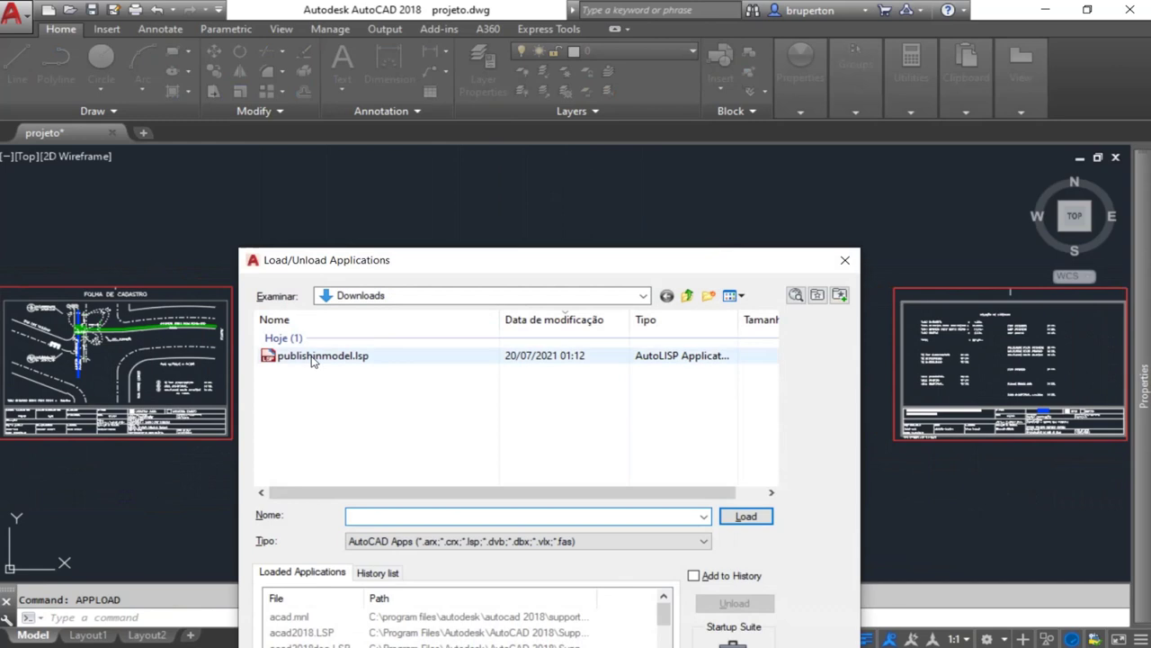
pyautogui.doubleClick(309, 355)
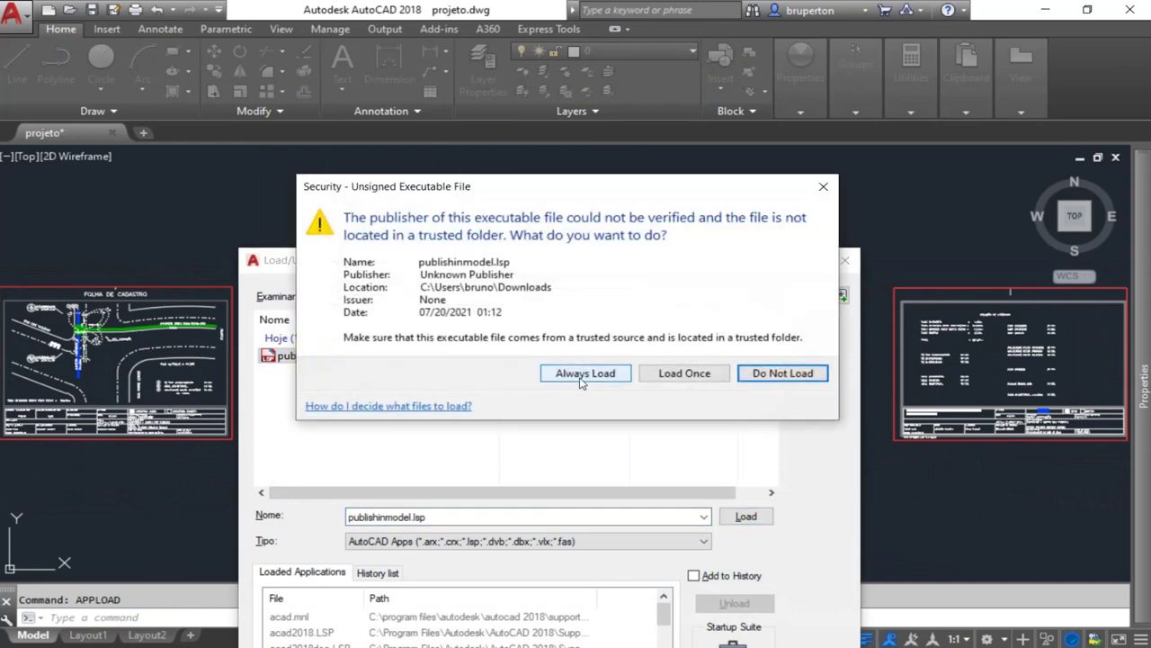
pyautogui.click(579, 374)
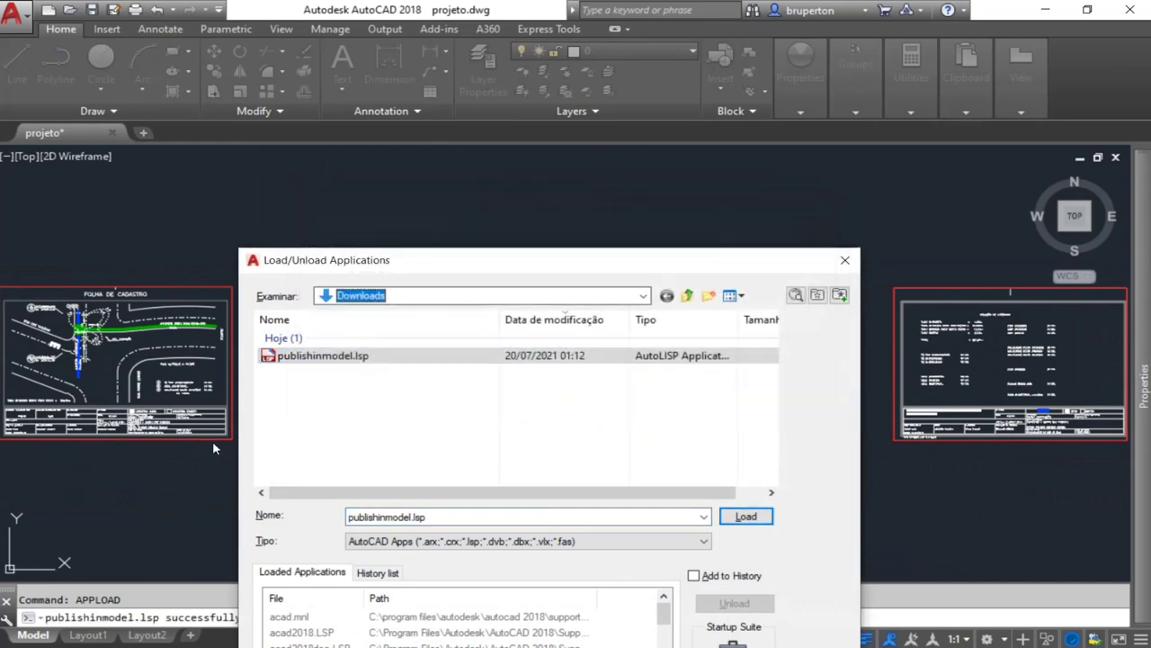
pyautogui.moveTo(416, 266); pyautogui.dragTo(360, 160)
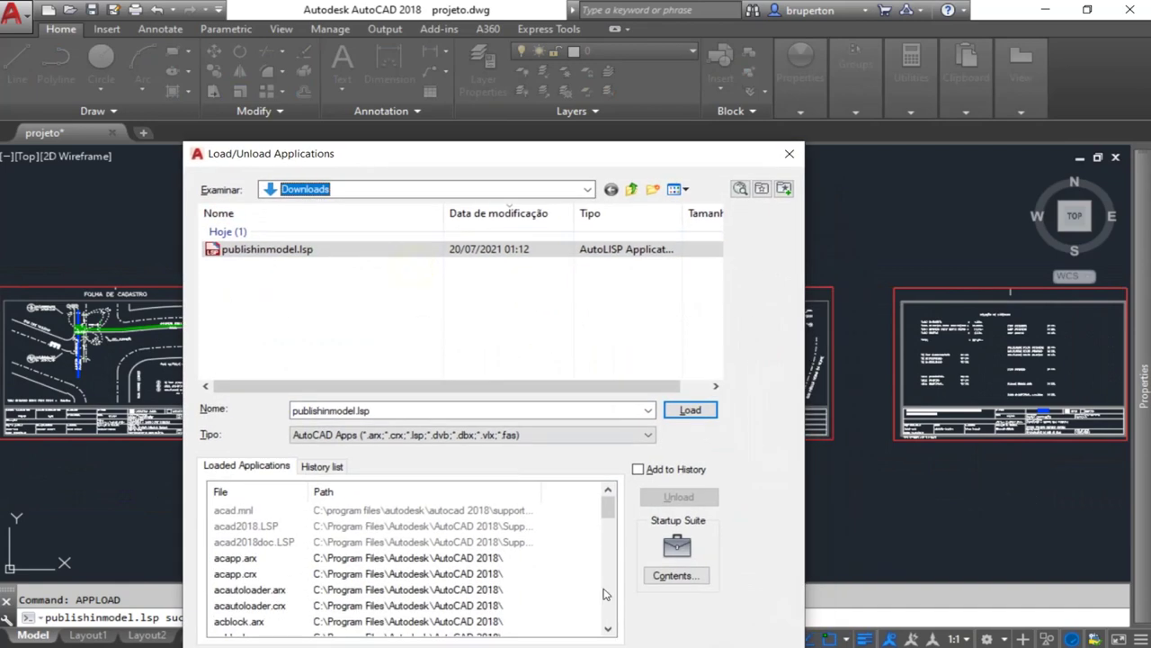
pyautogui.click(789, 154)
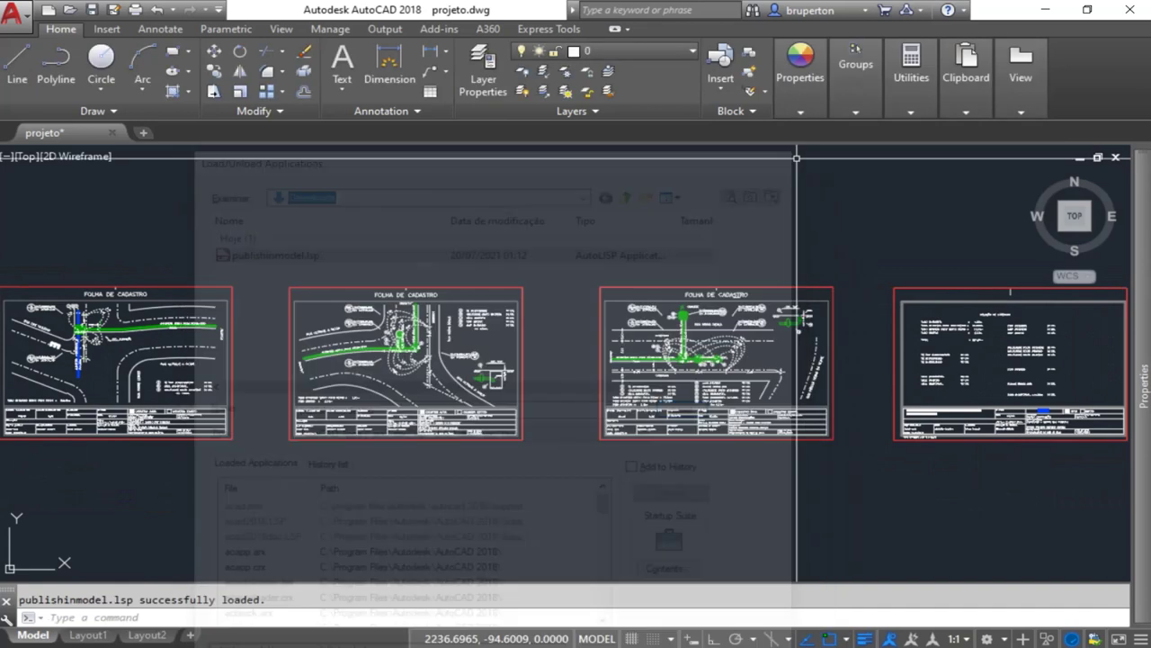
# Step: Run the PUBLISHMODEL command to plot every A4-framed sheet to numbered PDFs
pyautogui.moveTo(484, 327); pyautogui.dragTo(567, 321, button='middle')
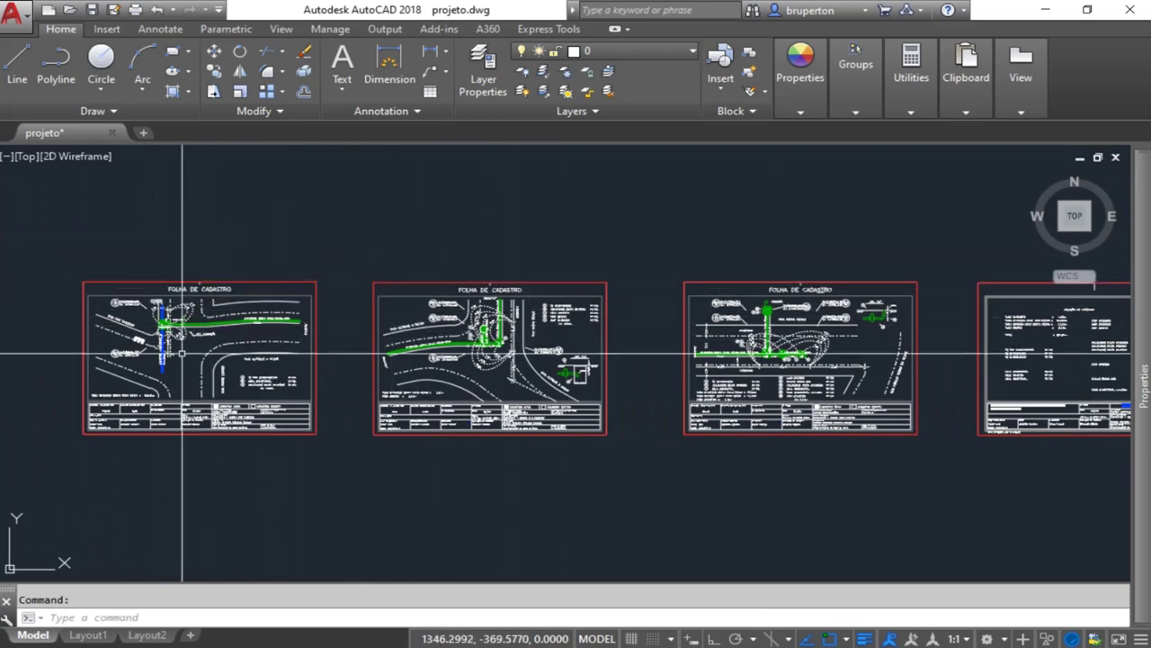
pyautogui.write('PUBLISH')
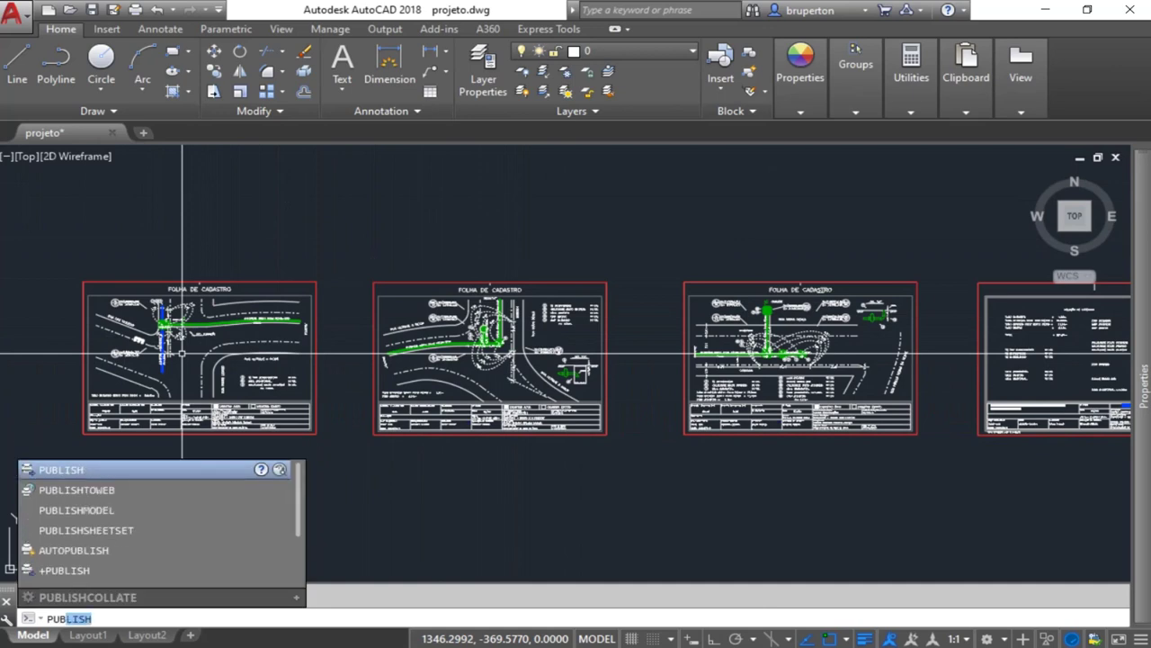
pyautogui.write('I')
pyautogui.write('ISH')
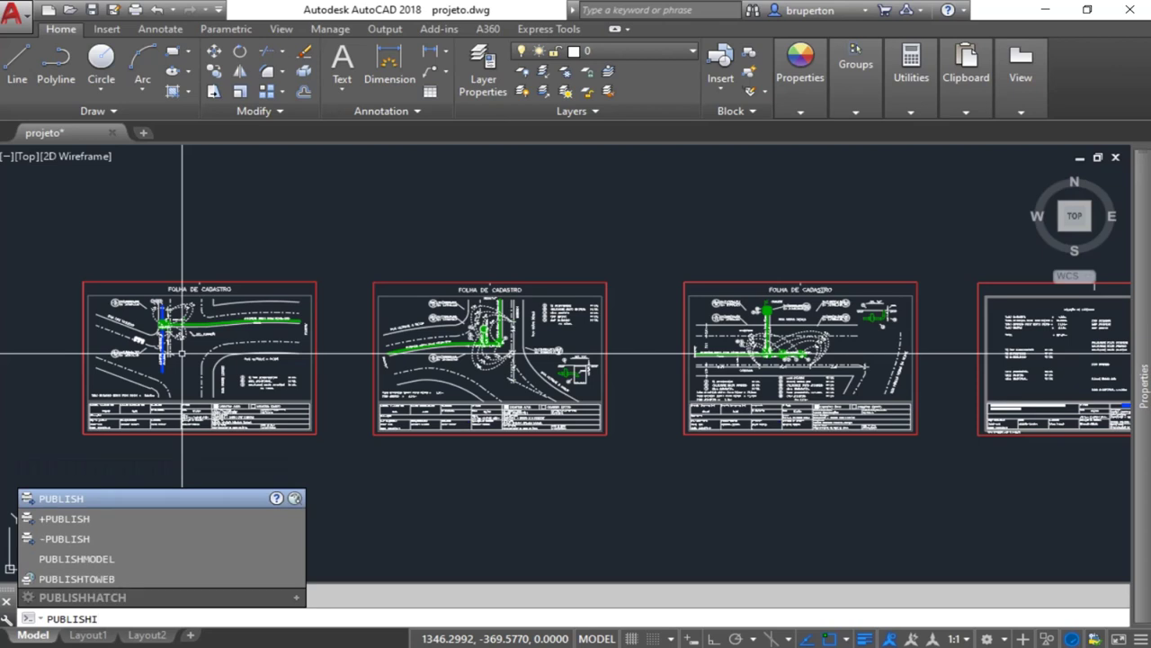
pyautogui.press('Down')
pyautogui.press('Down')
pyautogui.press('Down')
pyautogui.press('Return')
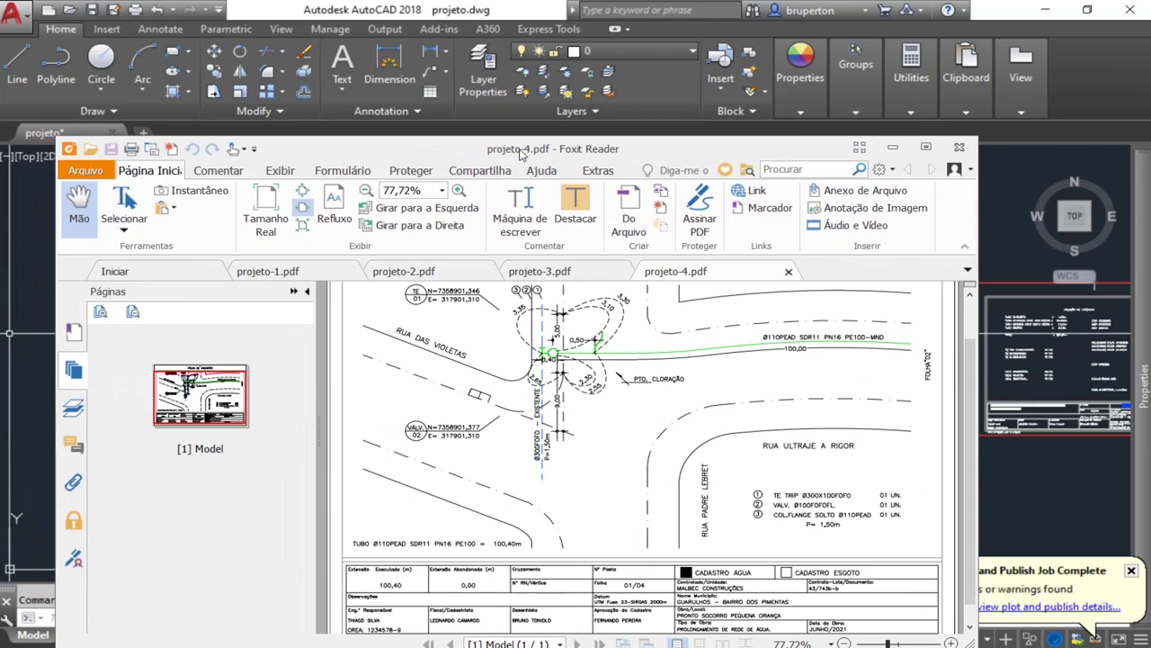
# Step: Maximize Foxit Reader and page through projeto-1 to projeto-4.pdf
pyautogui.doubleClick(520, 153)
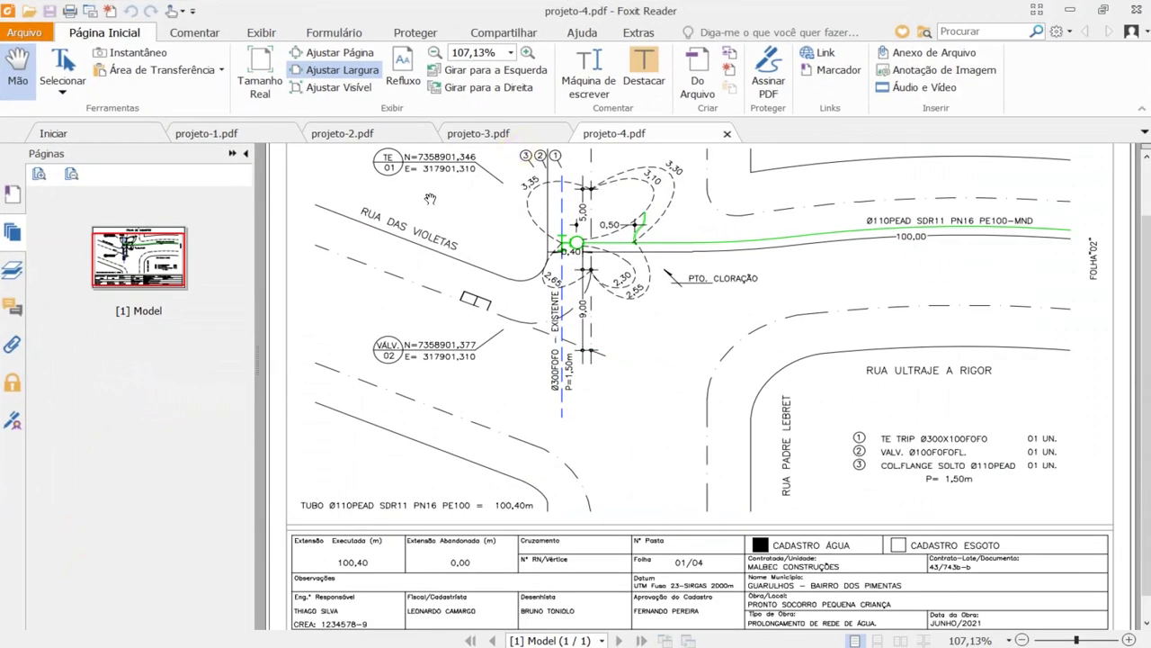
pyautogui.click(230, 135)
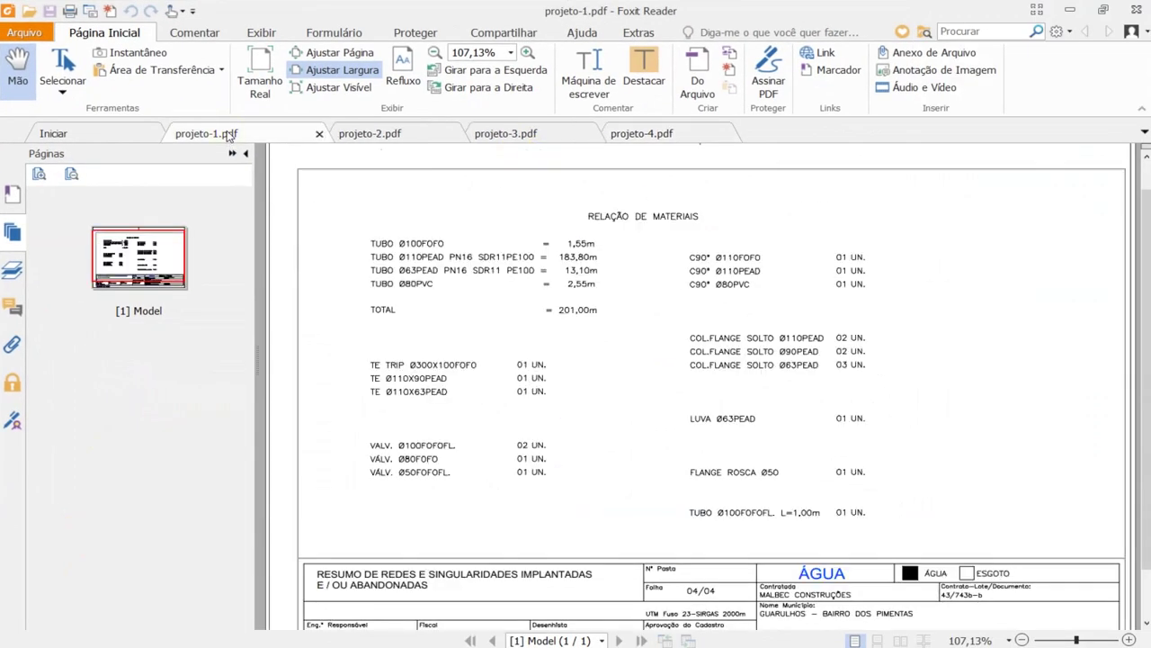
pyautogui.click(385, 144)
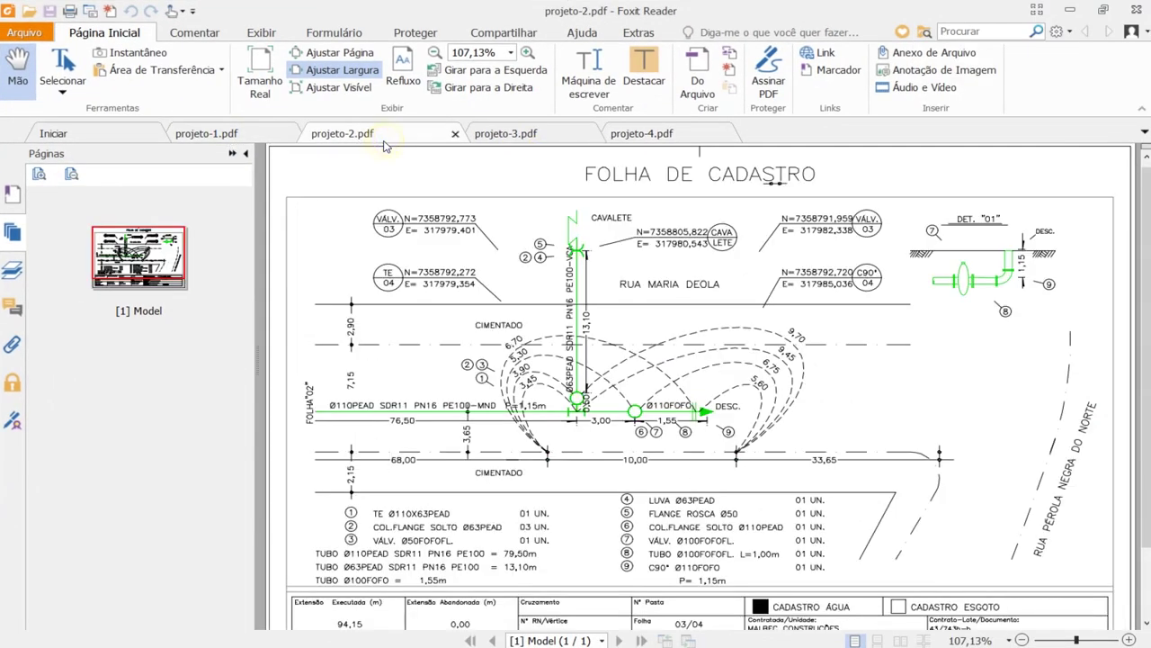
pyautogui.scroll(-3, 513, 270)
pyautogui.scroll(3, 542, 200)
pyautogui.click(547, 133)
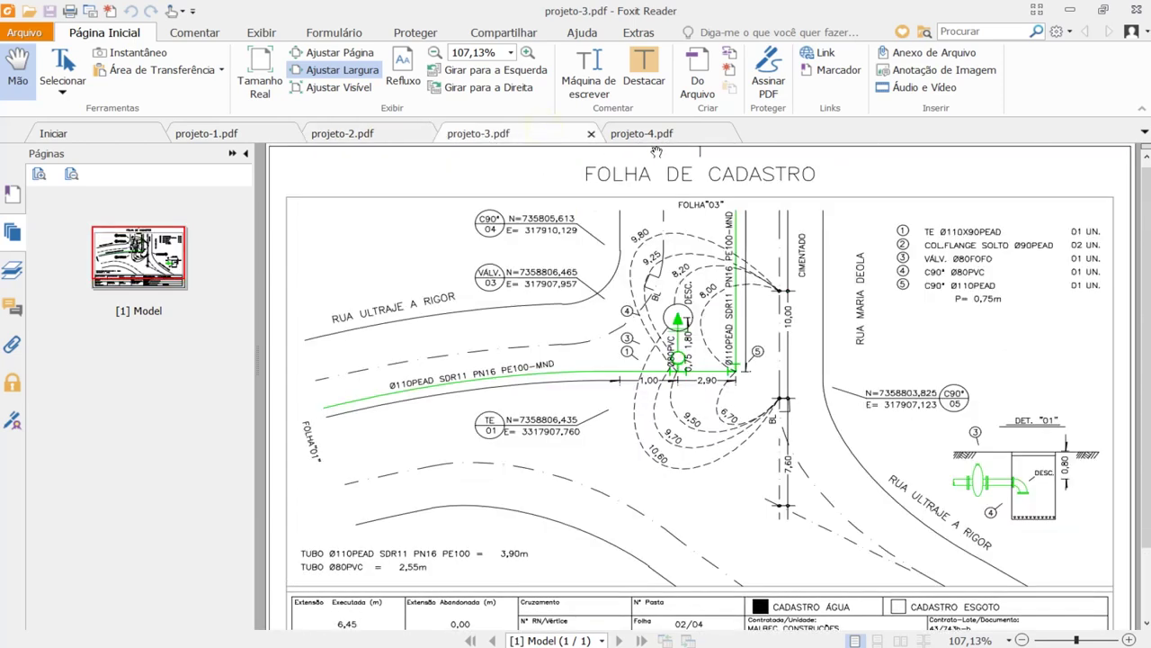
pyautogui.click(676, 140)
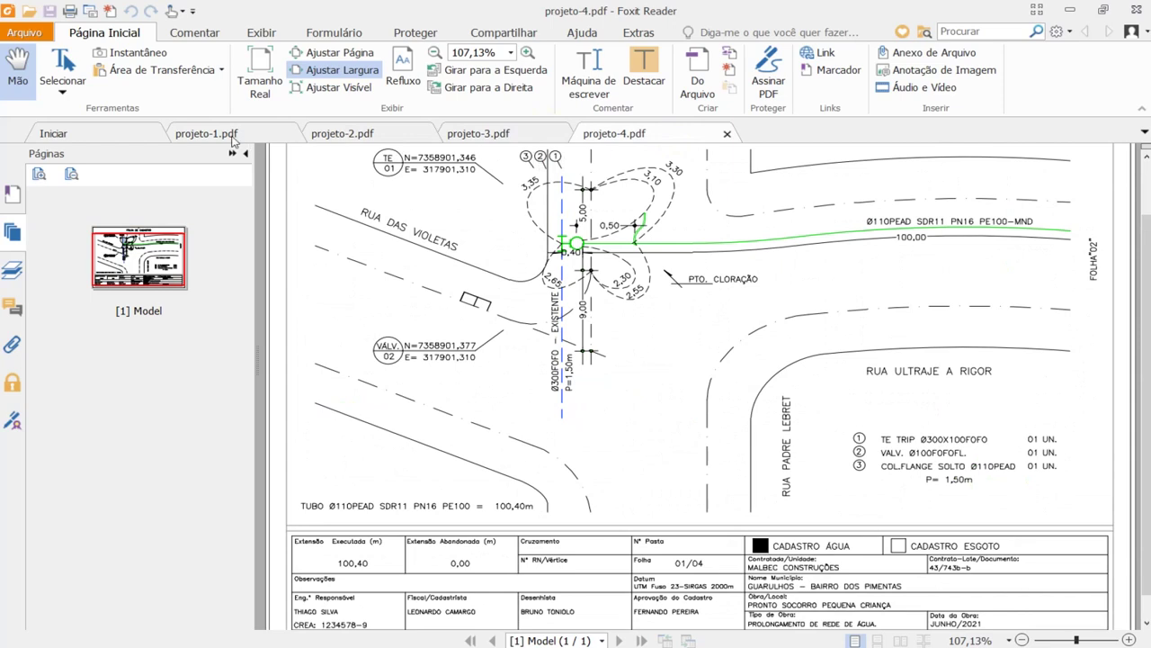
# Step: Revisit projeto-1 and projeto-2.pdf, then open publishinmodel.lsp from Downloads
pyautogui.click(266, 142)
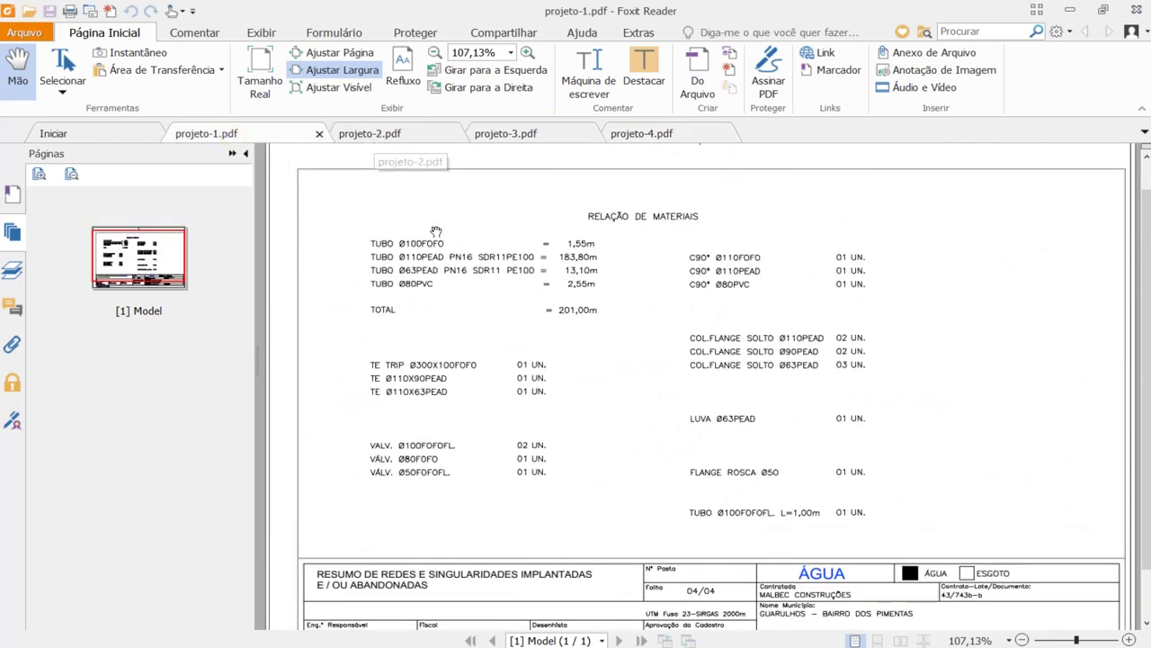
pyautogui.scroll(-1, 437, 237)
pyautogui.scroll(1, 438, 238)
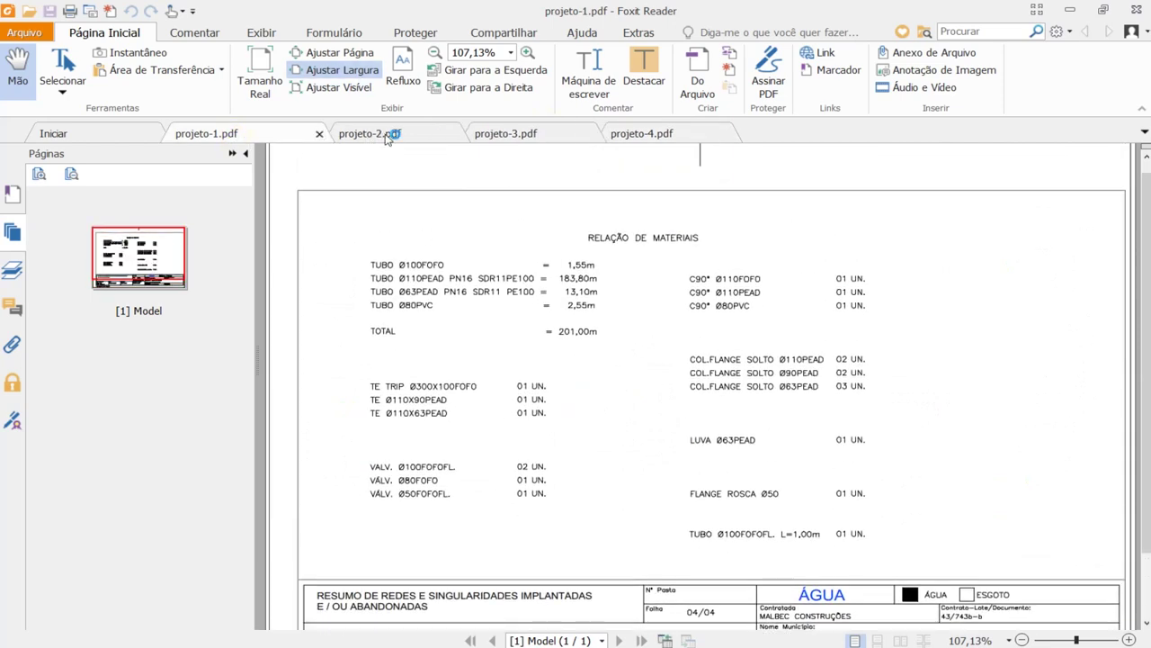
pyautogui.click(387, 135)
pyautogui.hotkey('alt', 'Tab')
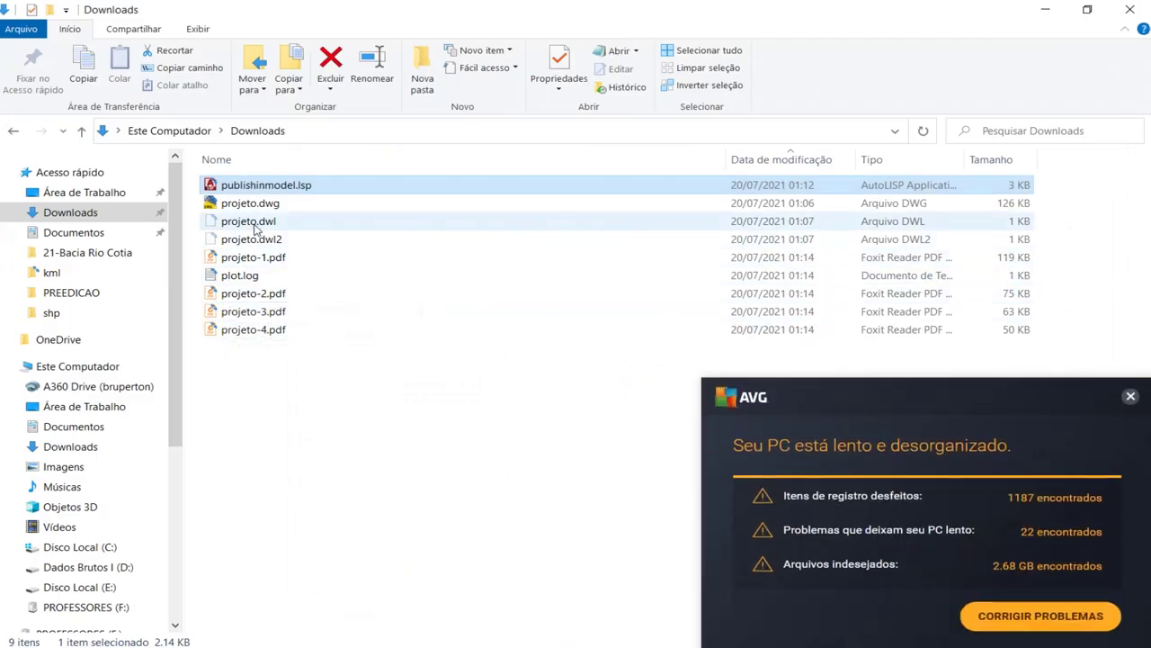
pyautogui.doubleClick(270, 185)
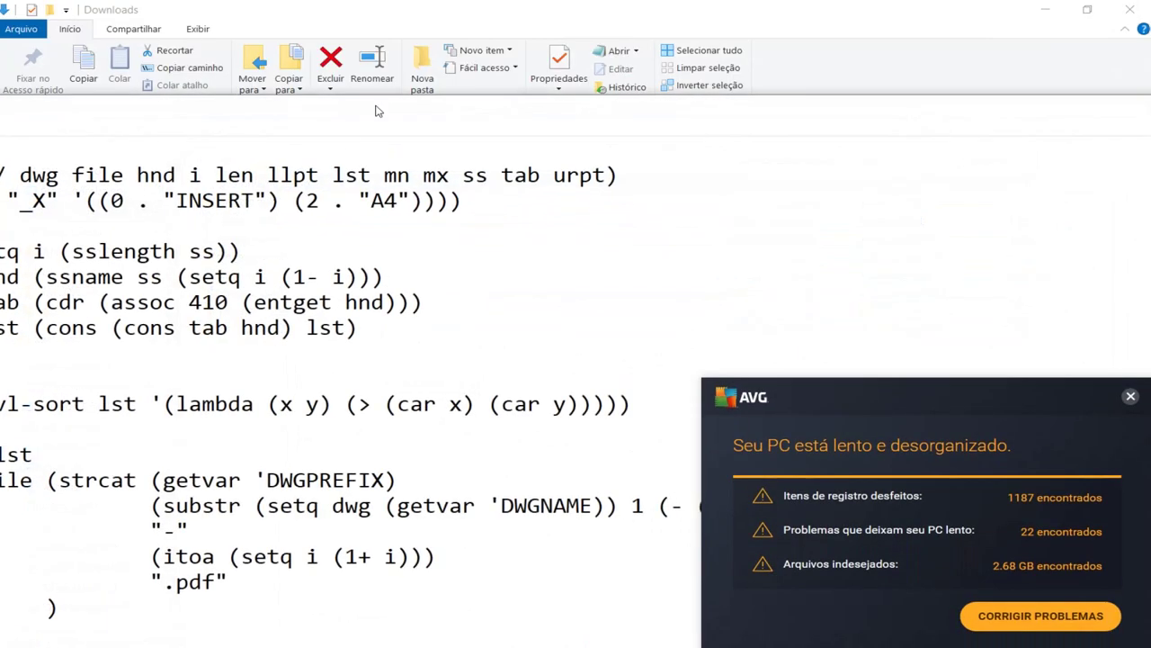
pyautogui.click(1130, 396)
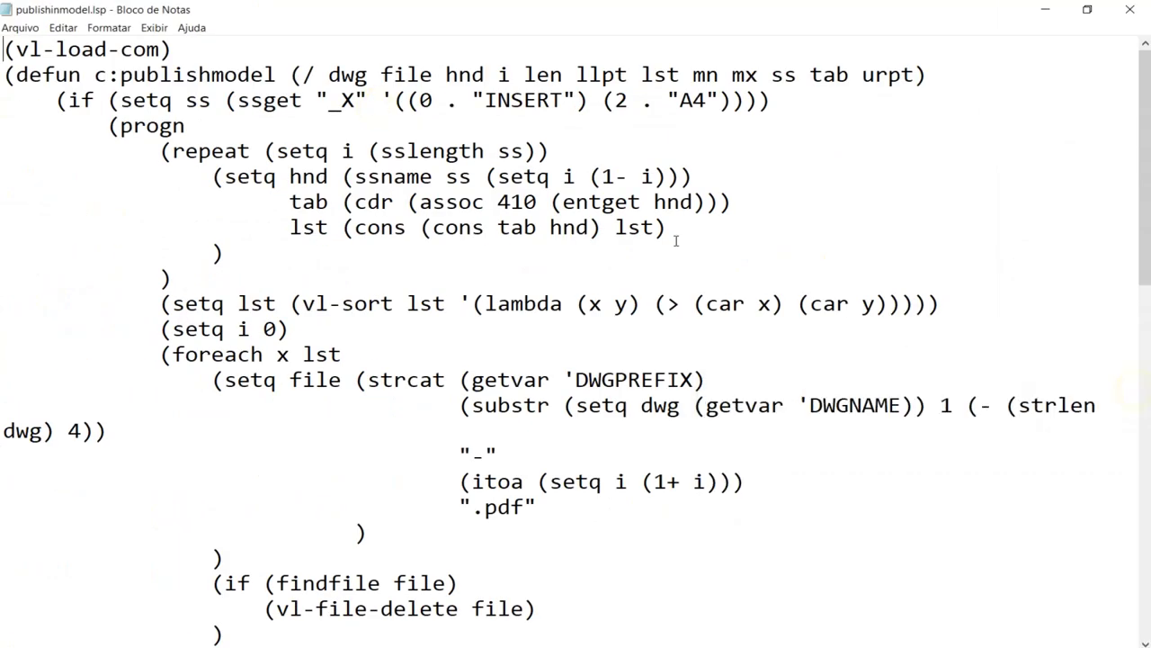
pyautogui.moveTo(707, 101); pyautogui.dragTo(693, 101)
pyautogui.scroll(-2, 612, 225)
pyautogui.scroll(-3, 591, 231)
pyautogui.scroll(-5, 588, 236)
pyautogui.scroll(-2, 585, 239)
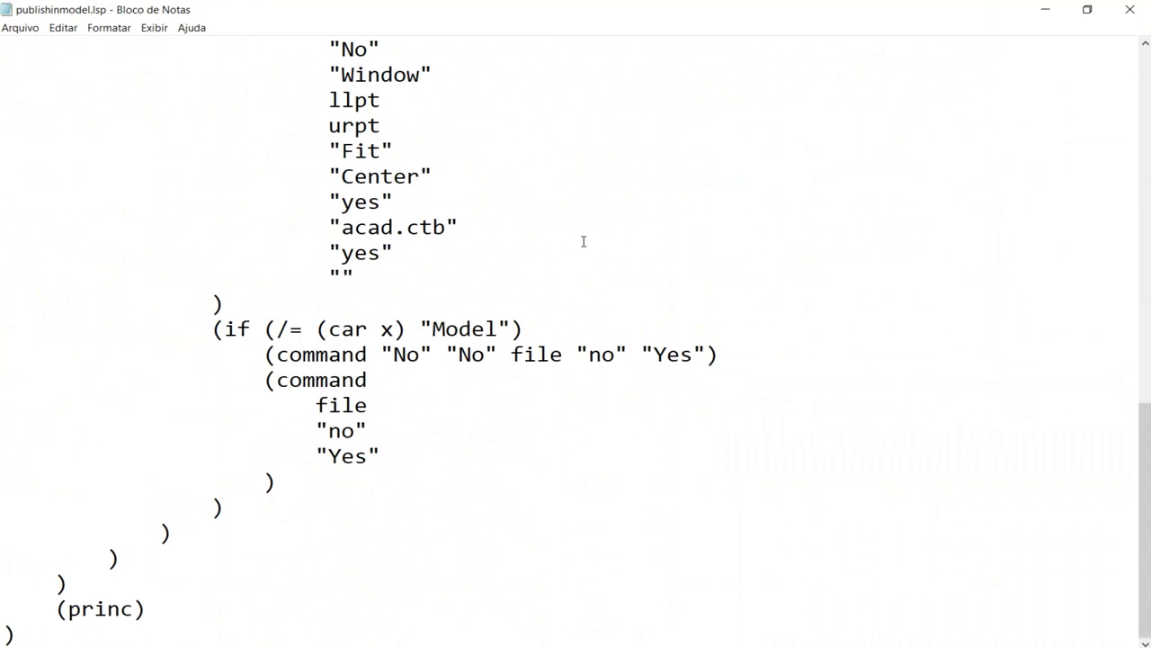
pyautogui.scroll(3, 567, 244)
pyautogui.scroll(4, 540, 252)
pyautogui.scroll(5, 538, 252)
pyautogui.scroll(-1, 538, 249)
pyautogui.scroll(-1, 538, 248)
pyautogui.scroll(2, 537, 236)
pyautogui.scroll(-3, 535, 250)
pyautogui.scroll(-2, 532, 256)
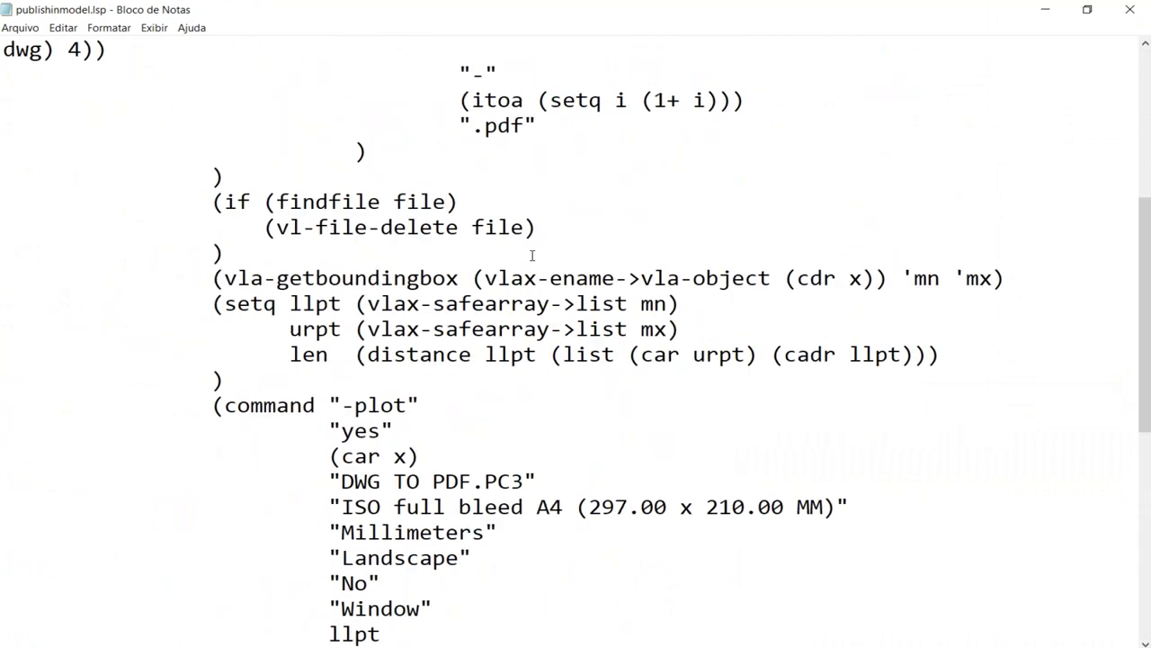
pyautogui.scroll(-1, 531, 255)
pyautogui.moveTo(564, 433)
pyautogui.mouseDown()
pyautogui.moveTo(550, 432)
pyautogui.moveTo(628, 432)
pyautogui.moveTo(551, 433)
pyautogui.mouseUp()
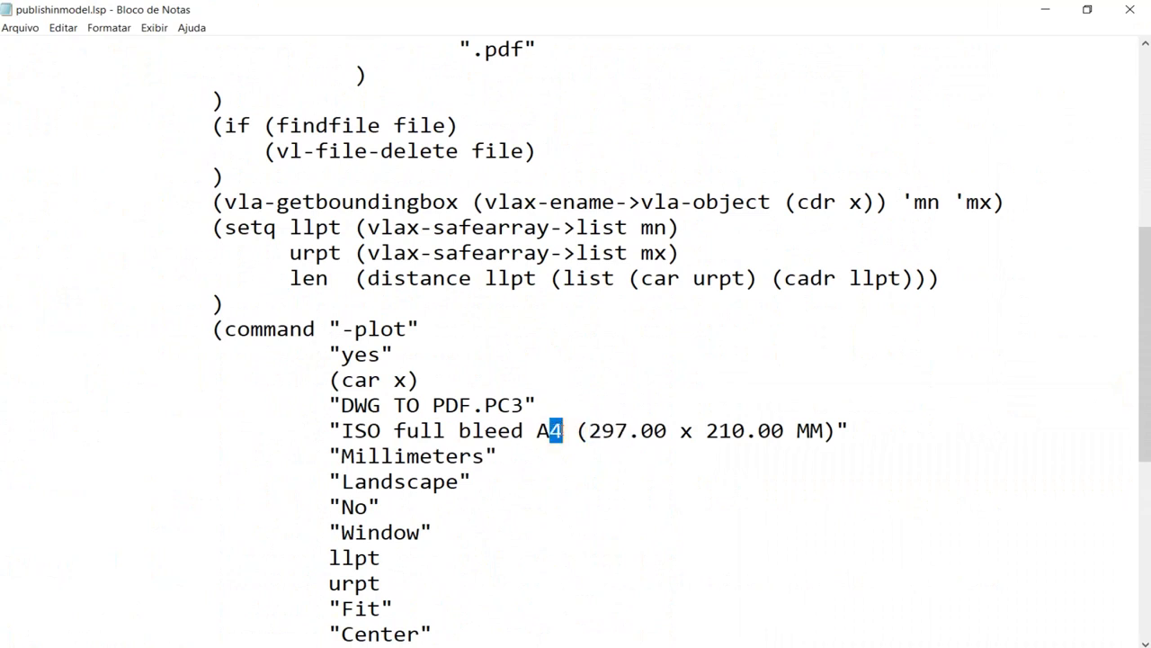
# Step: Change the routine's paper size from A4 to A1, with 841 x 594 dimensions
pyautogui.write('1')
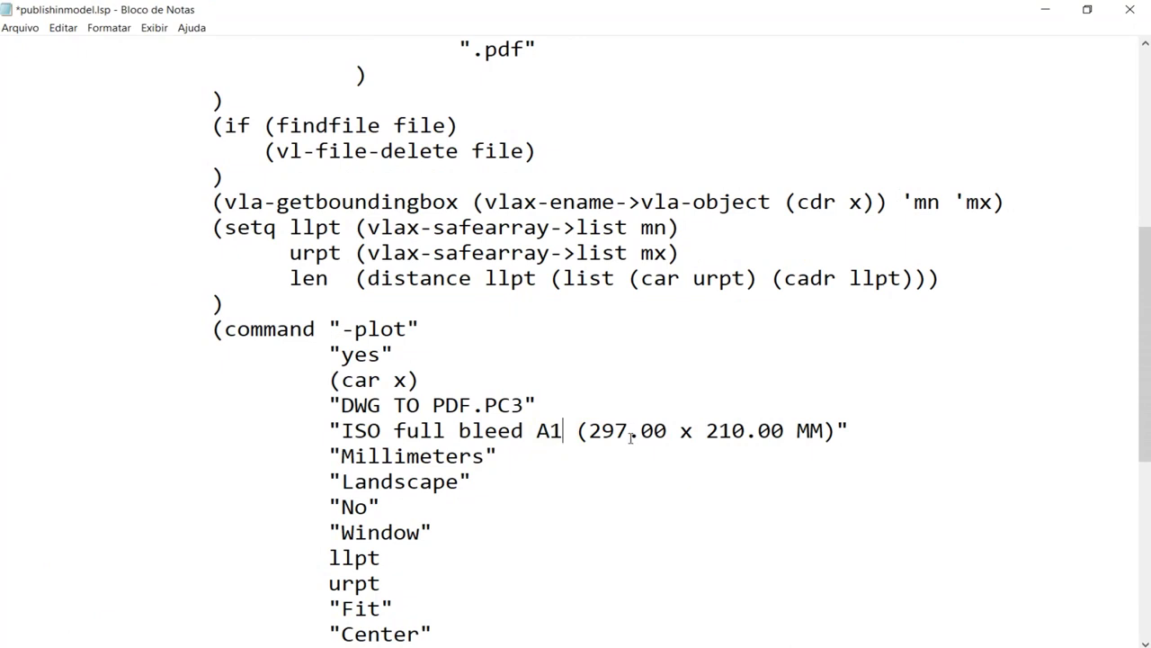
pyautogui.moveTo(628, 432); pyautogui.dragTo(589, 432)
pyautogui.write('841')
pyautogui.moveTo(706, 431); pyautogui.dragTo(745, 432)
pyautogui.write('594')
pyautogui.scroll(-1, 355, 405)
pyautogui.scroll(-1, 354, 432)
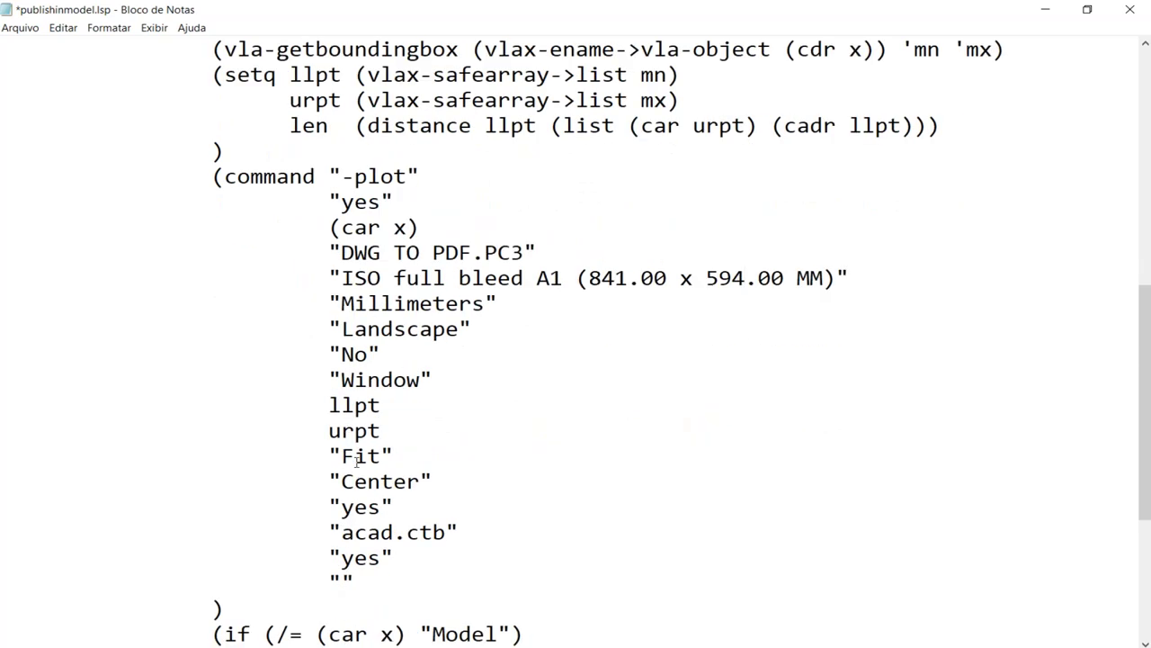
# Step: Replace the acad.ctb plot style with proejto.ctb, then close Notepad without saving
pyautogui.moveTo(341, 537); pyautogui.dragTo(394, 533)
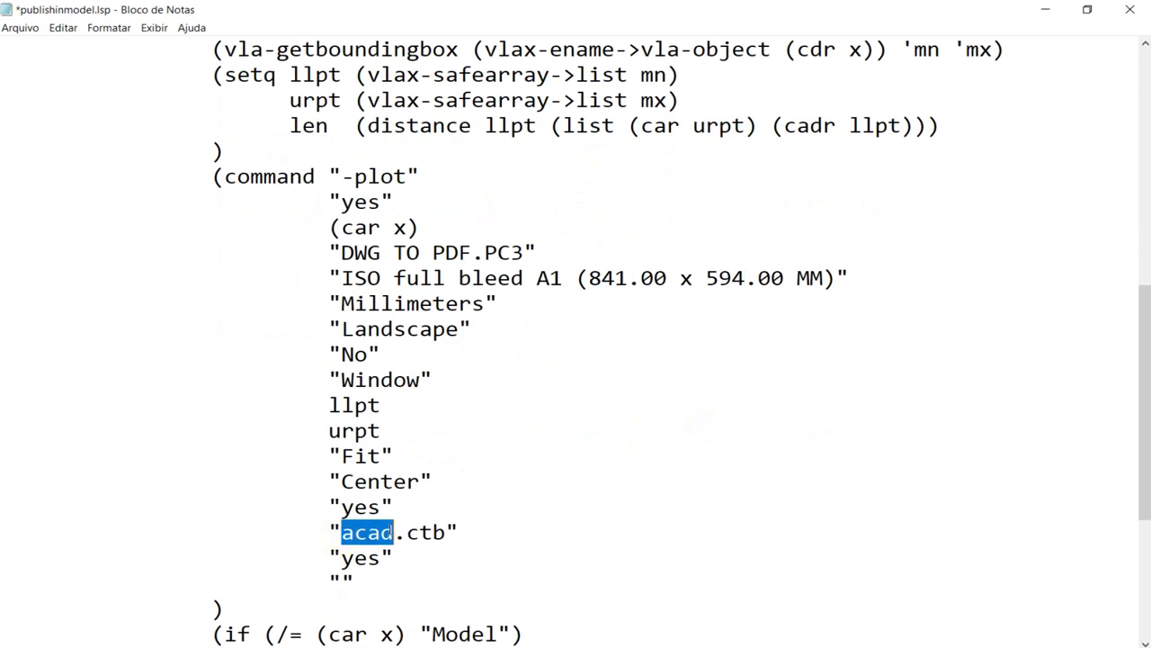
pyautogui.write('PR')
pyautogui.press('BackSpace')
pyautogui.press('BackSpace')
pyautogui.write('proejto')
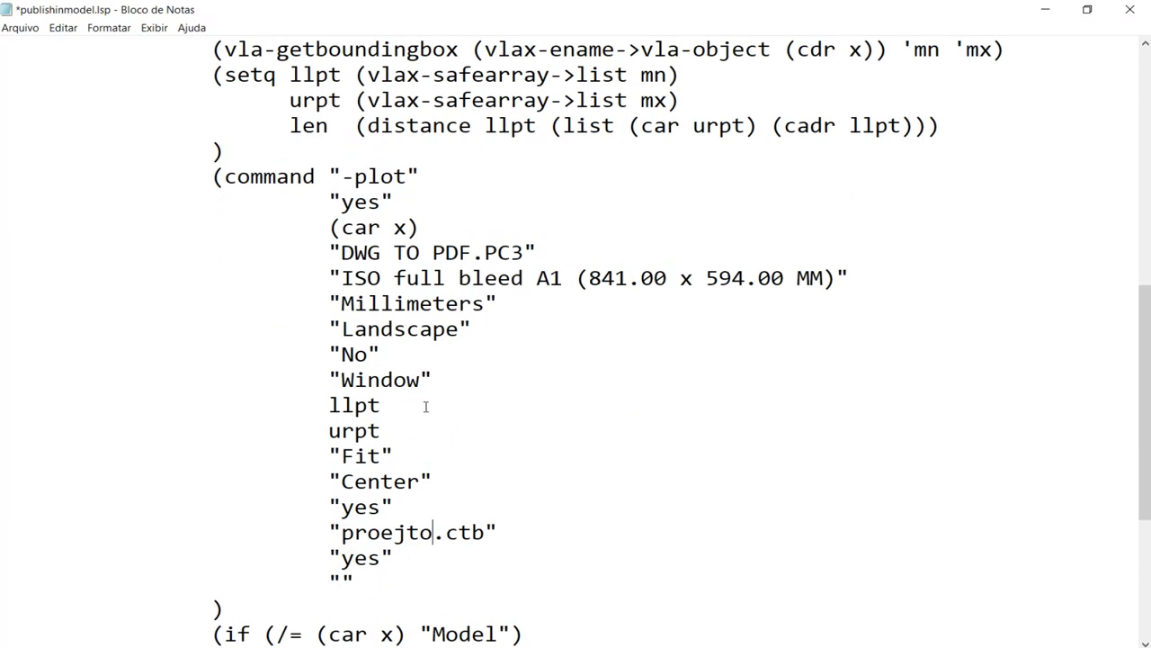
pyautogui.scroll(-4, 425, 406)
pyautogui.scroll(4, 426, 407)
pyautogui.scroll(3, 423, 403)
pyautogui.scroll(4, 396, 394)
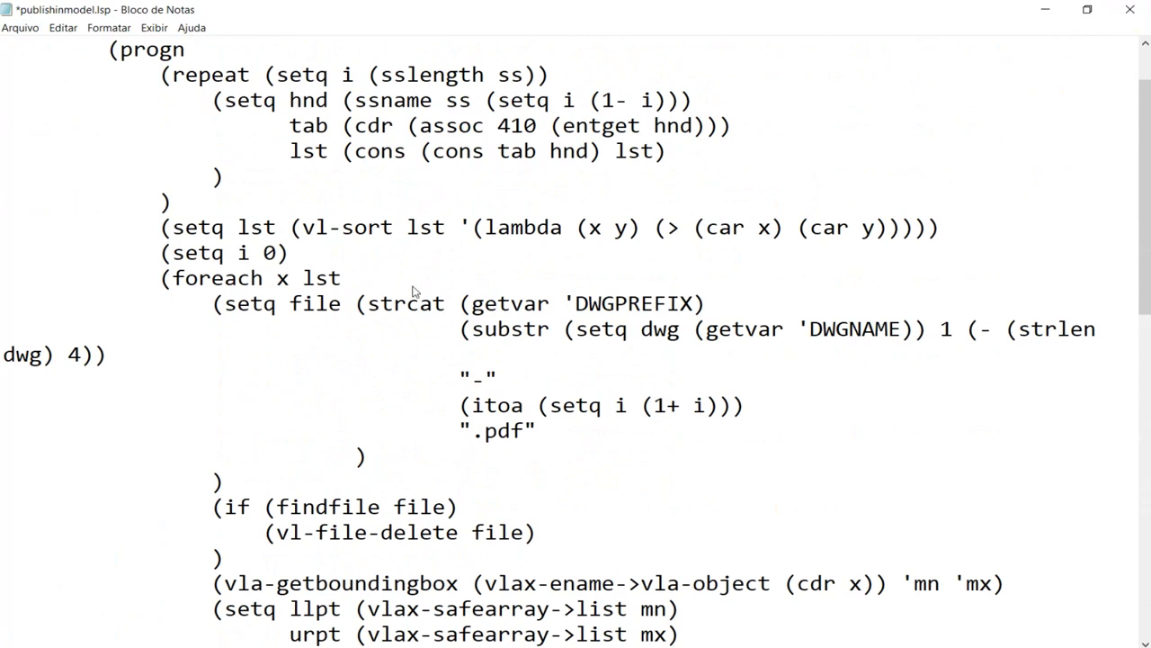
pyautogui.scroll(-2, 387, 306)
pyautogui.scroll(-5, 459, 372)
pyautogui.scroll(3, 459, 372)
pyautogui.scroll(4, 431, 372)
pyautogui.click(1130, 9)
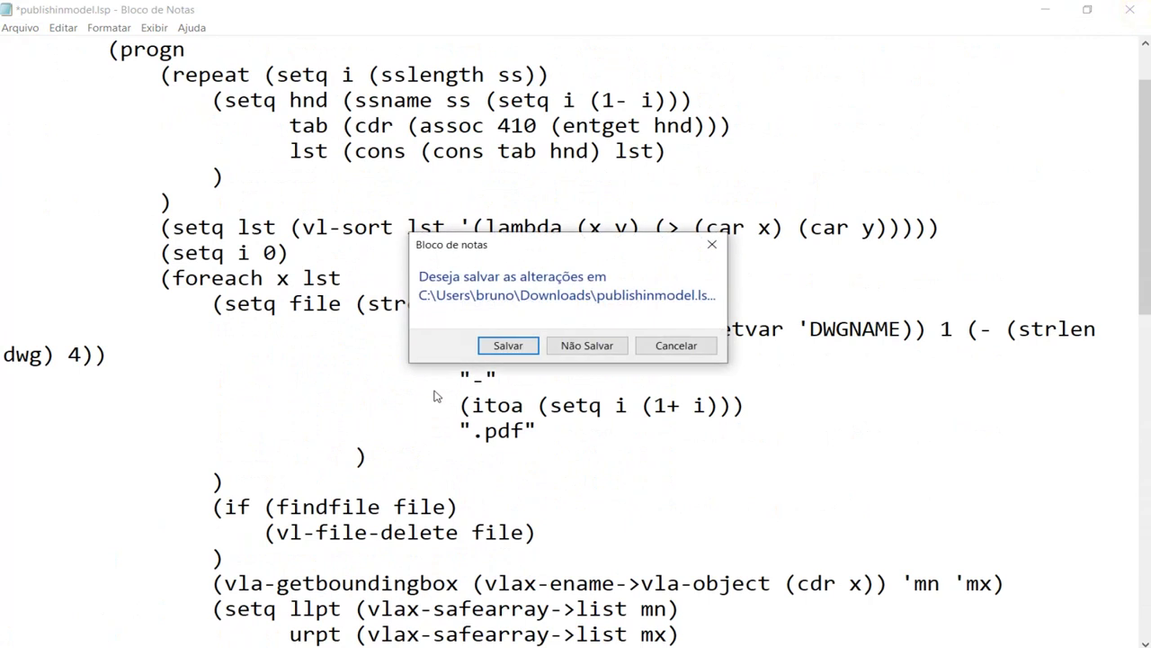
pyautogui.click(602, 351)
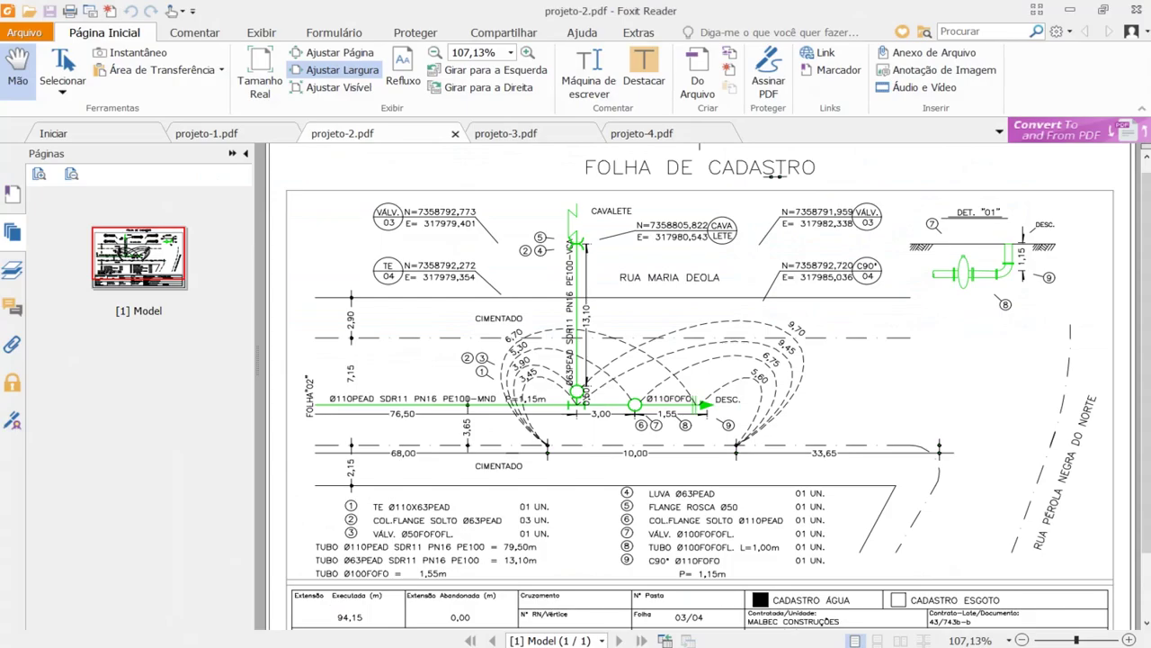
# Step: Compare projeto-4.pdf with the projeto-1.pdf materials list, ending back on projeto-4.pdf
pyautogui.click(661, 133)
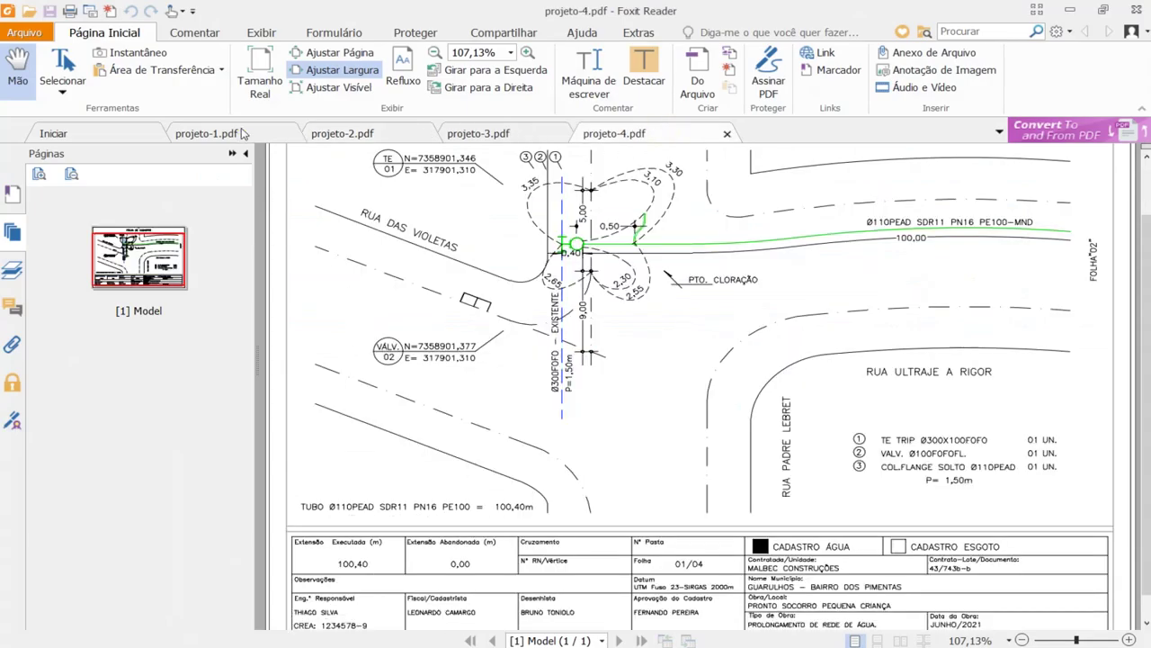
pyautogui.click(245, 135)
pyautogui.scroll(-1, 765, 540)
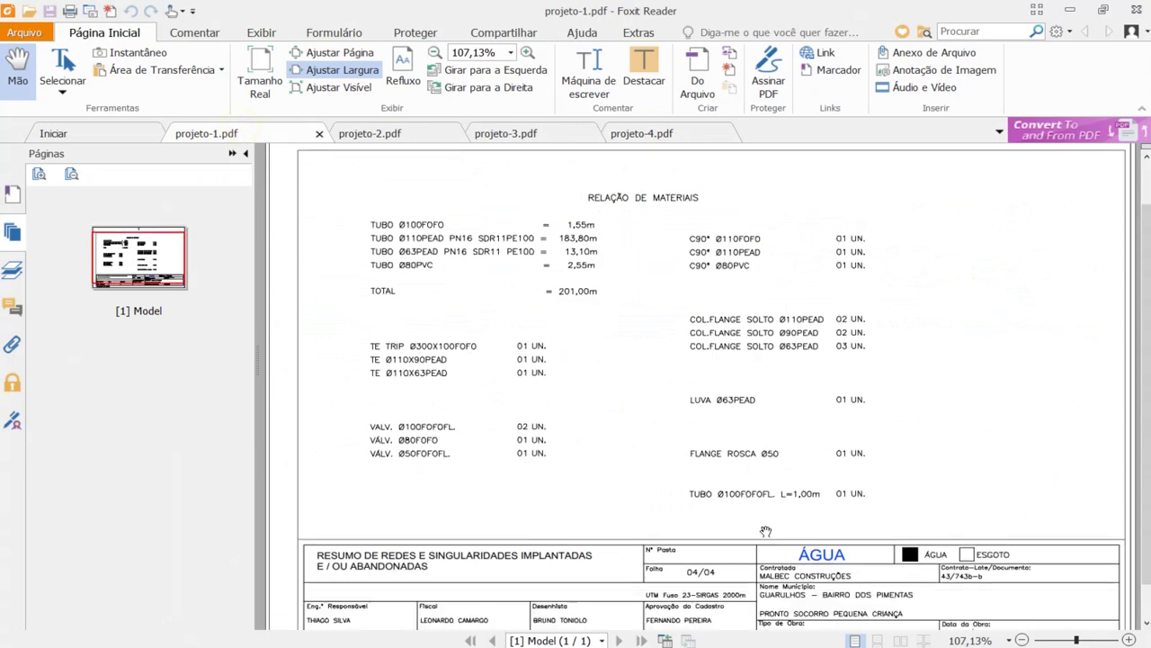
pyautogui.click(654, 133)
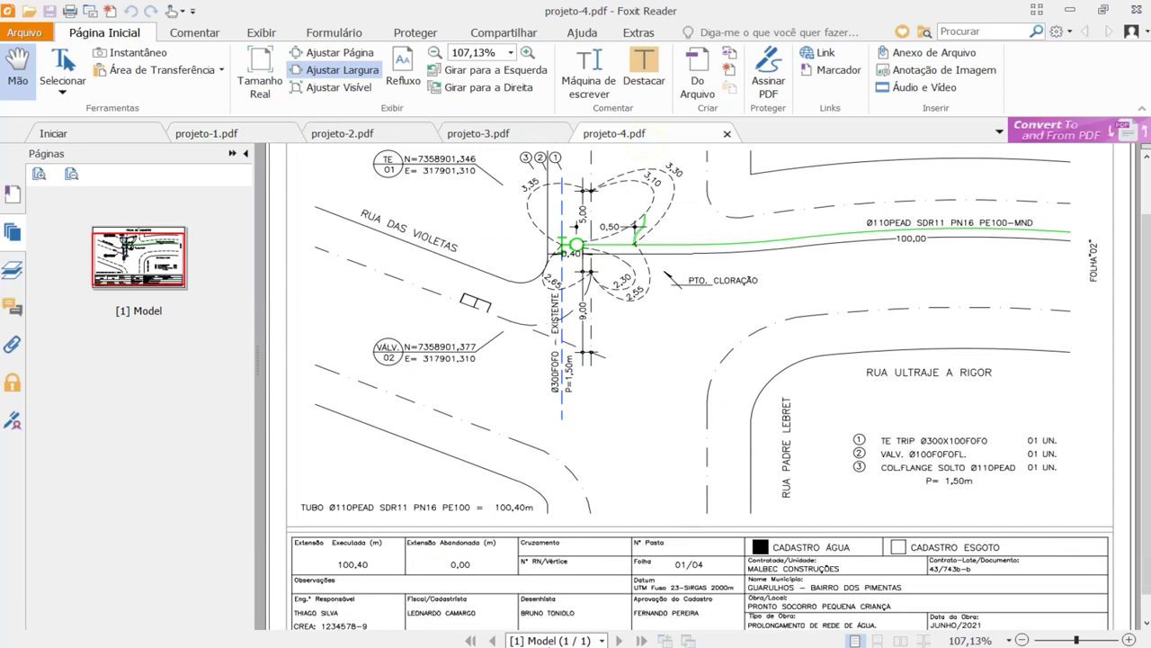
# Step: Dismiss the update notification and zoom extents to show all four FOLHA DE CADASTRO sheets
pyautogui.scroll(-2, 550, 405)
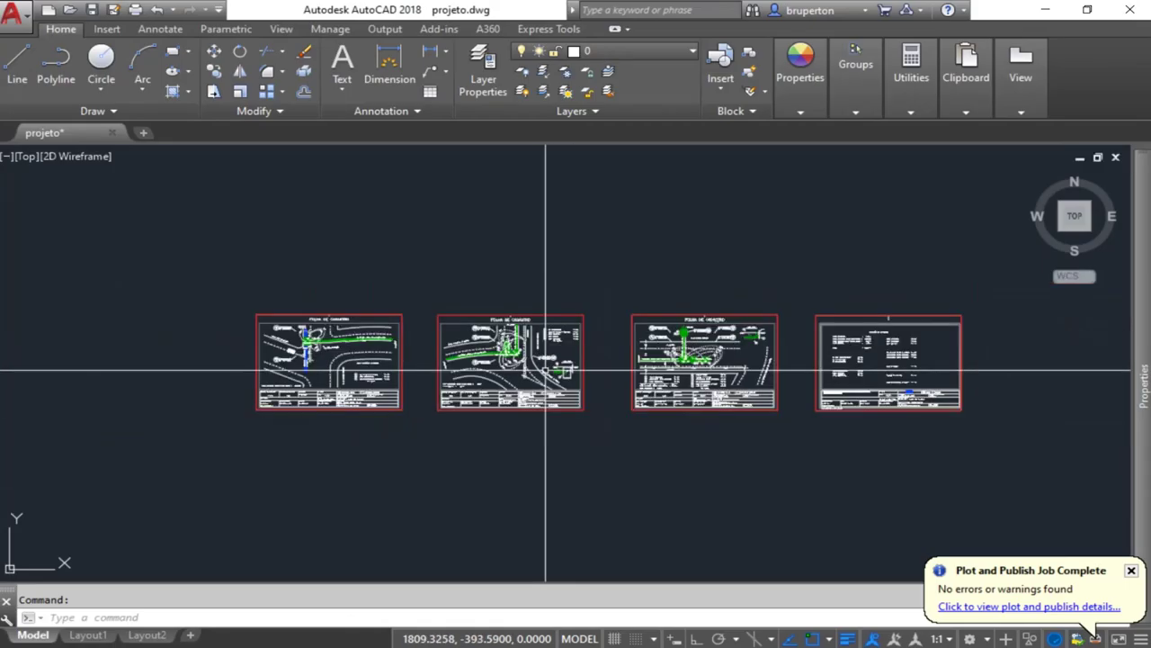
pyautogui.scroll(2, 865, 354)
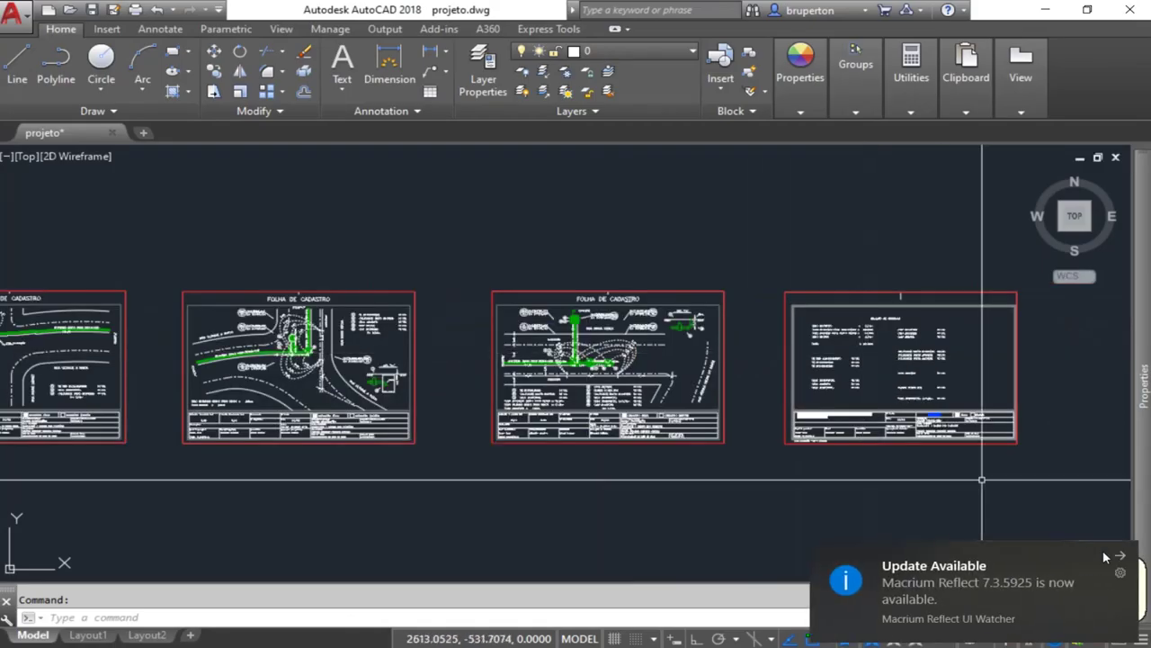
pyautogui.click(1118, 557)
pyautogui.scroll(-2, 538, 383)
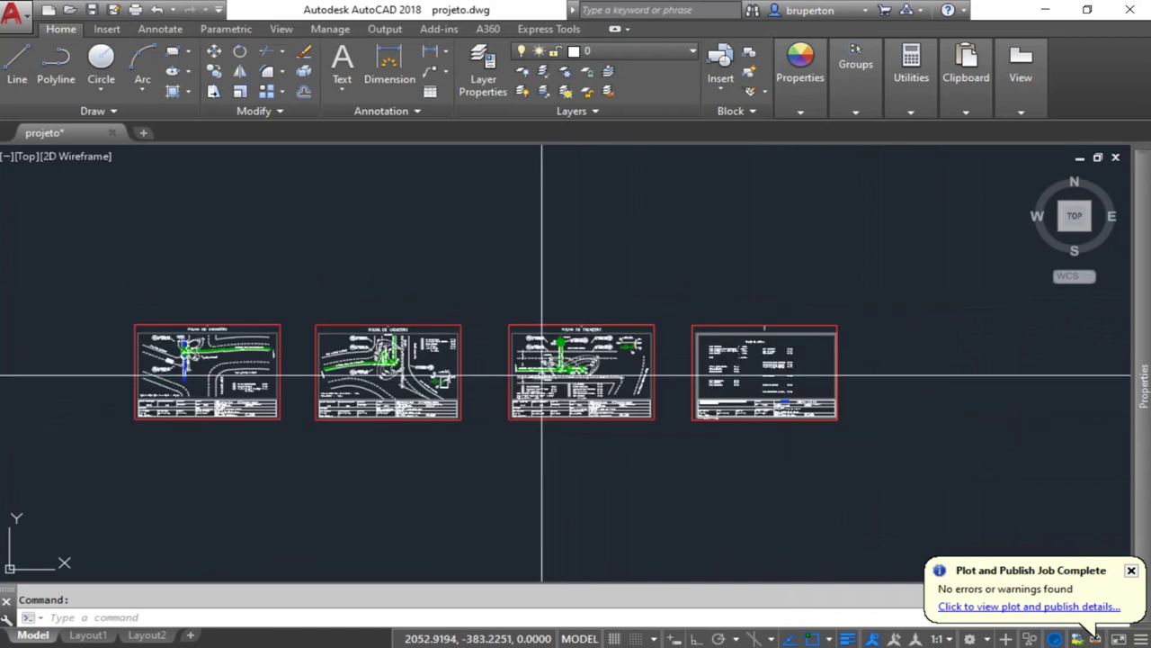
pyautogui.moveTo(536, 375)
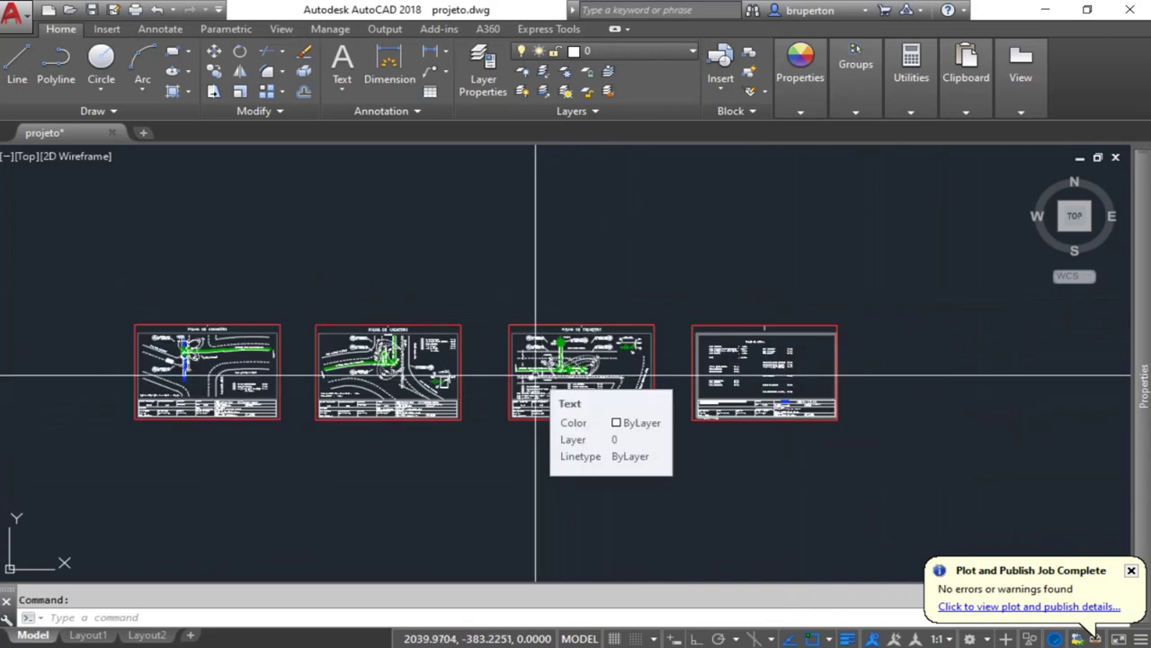
pyautogui.middleClick(536, 375)
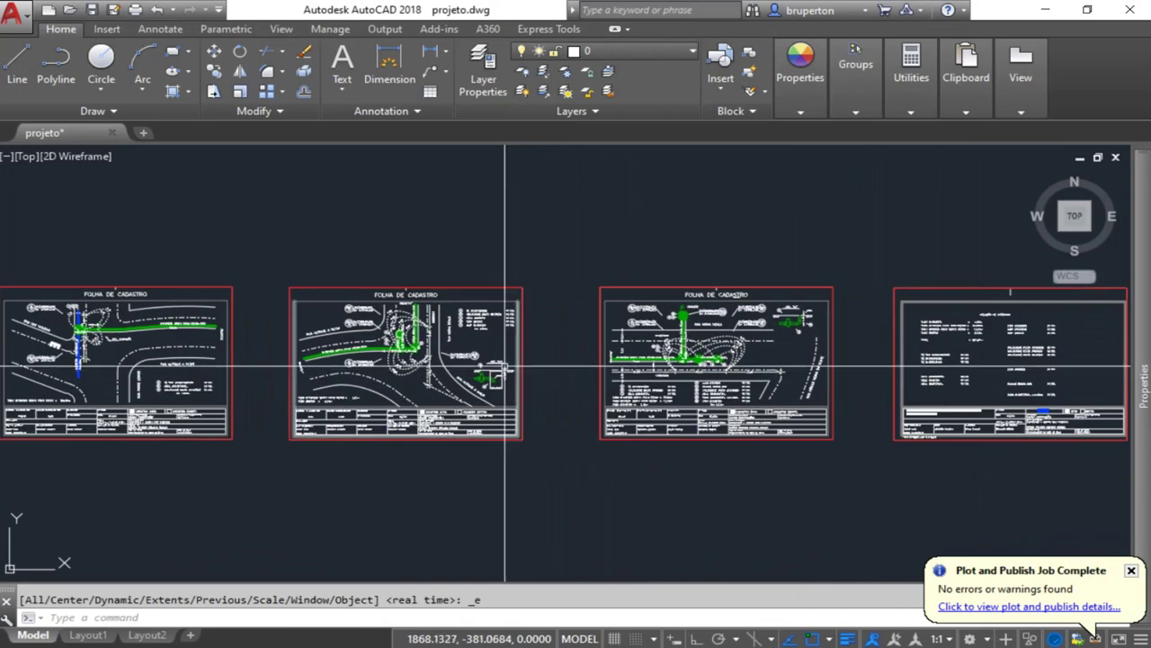